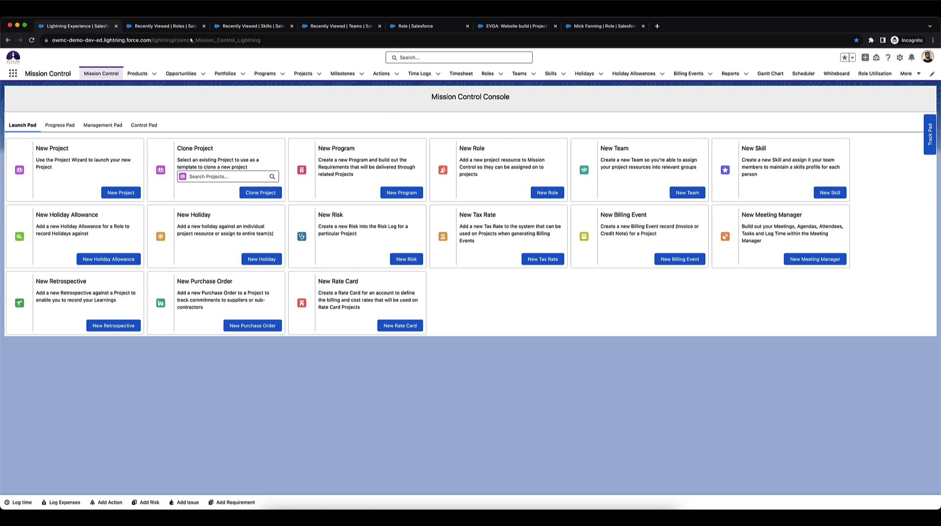
Open the form for creating a new role from the Roles list
click(174, 28)
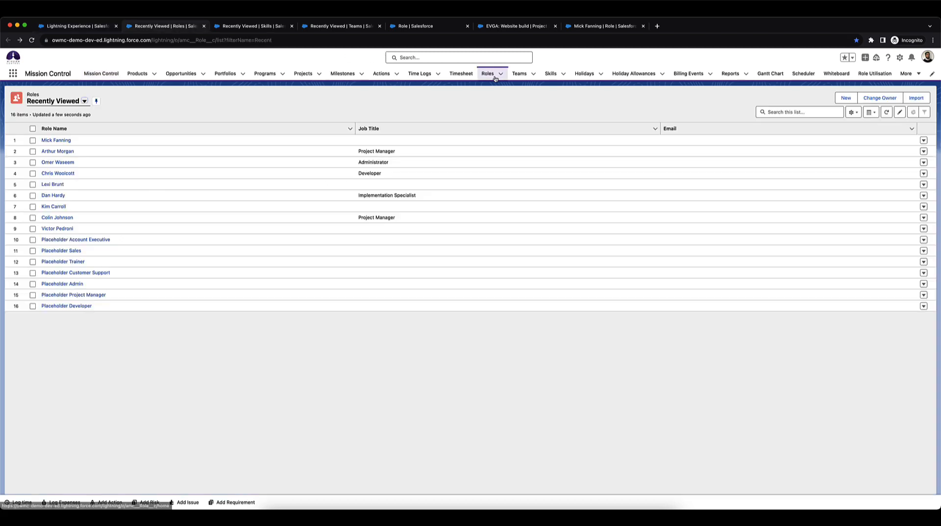
click(845, 98)
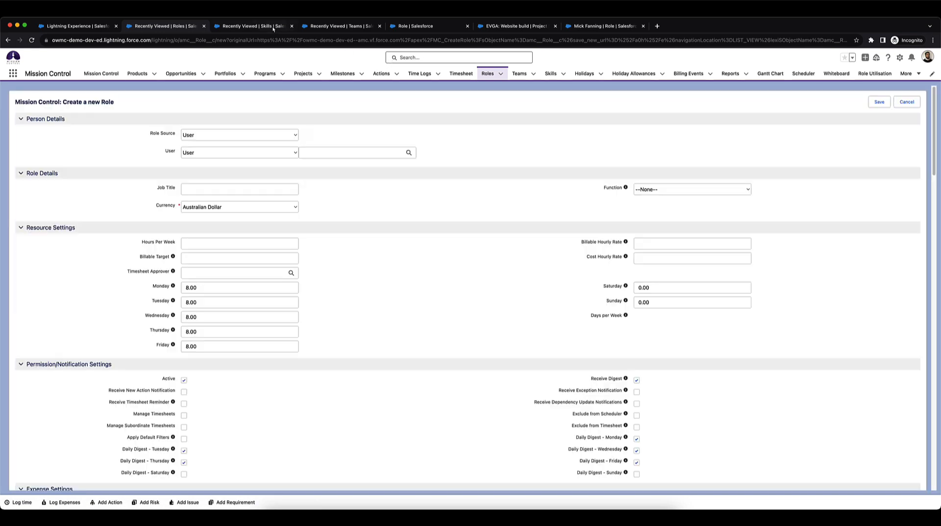
View the recently viewed Skills and Teams lists, then return to the Mission Control Console
click(267, 26)
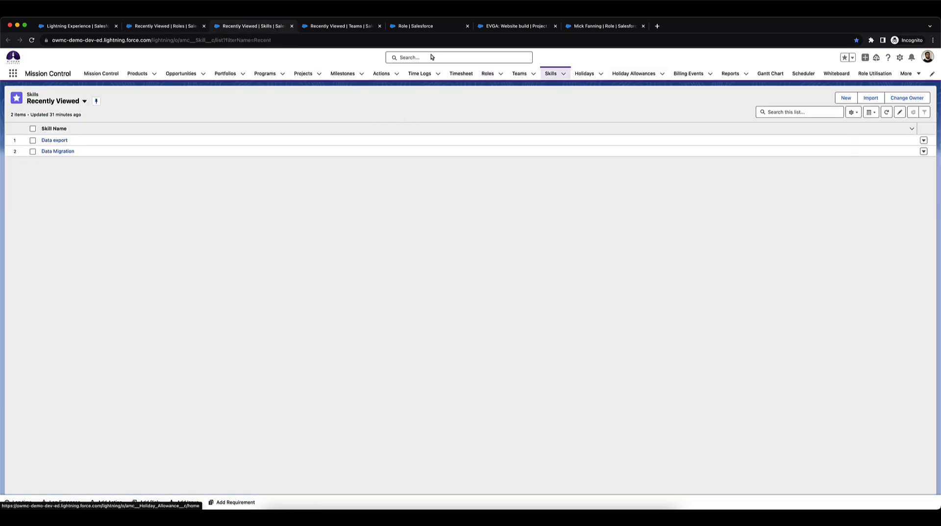
click(341, 26)
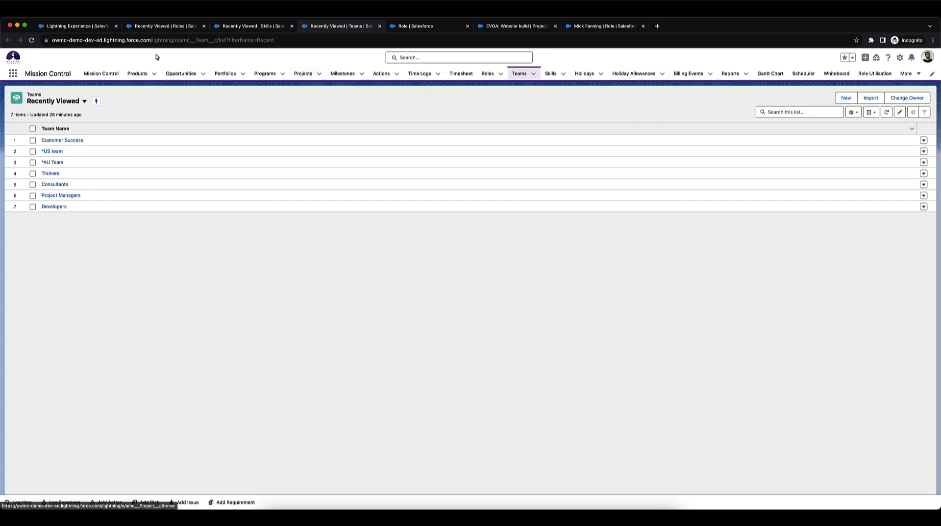
click(94, 28)
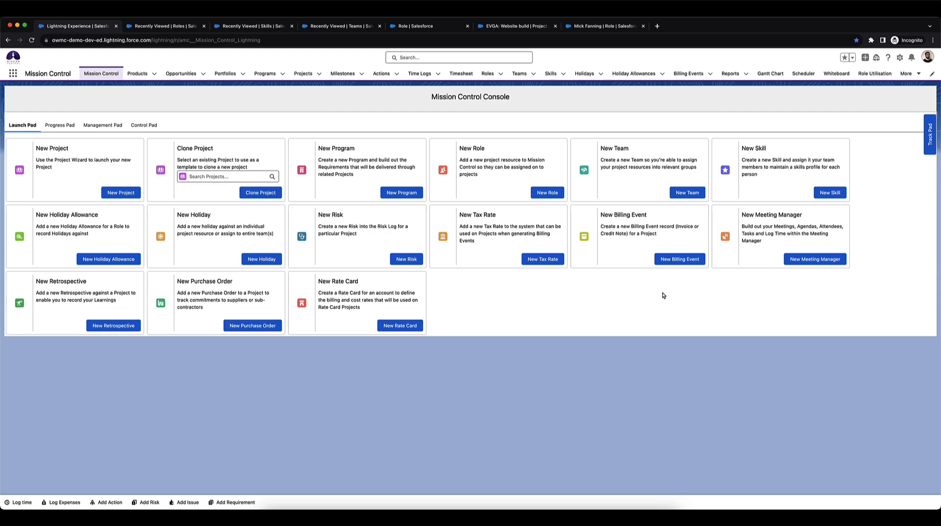
Try out a new skill of type Certification with mass assignment to roles, and discard it without saving
click(827, 196)
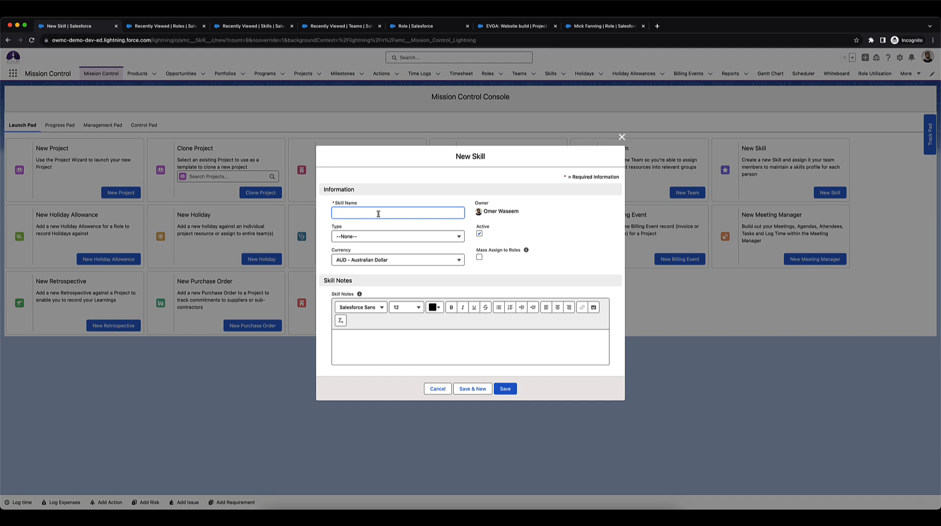
click(372, 236)
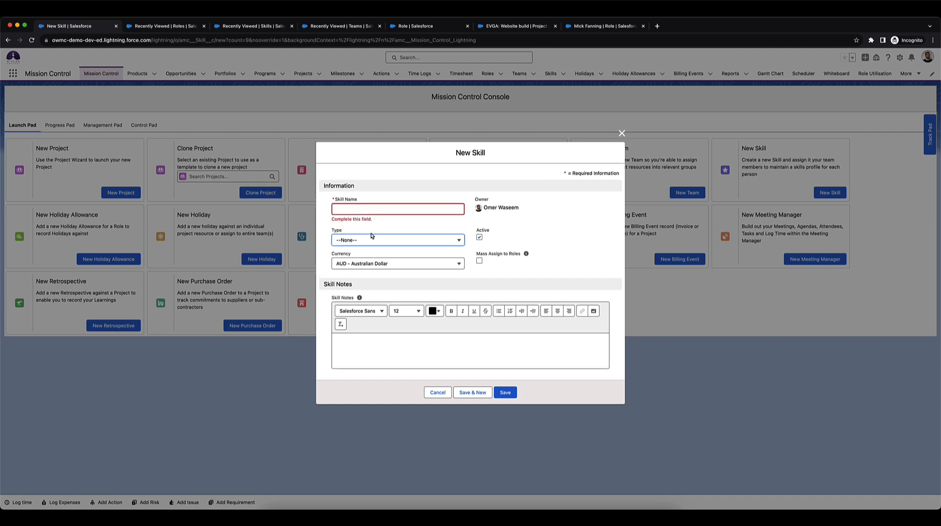
click(371, 238)
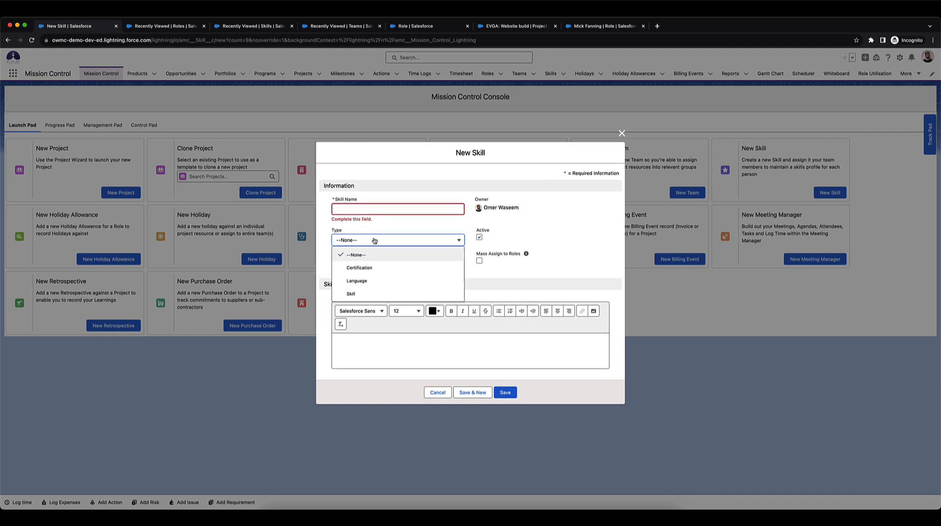
click(366, 269)
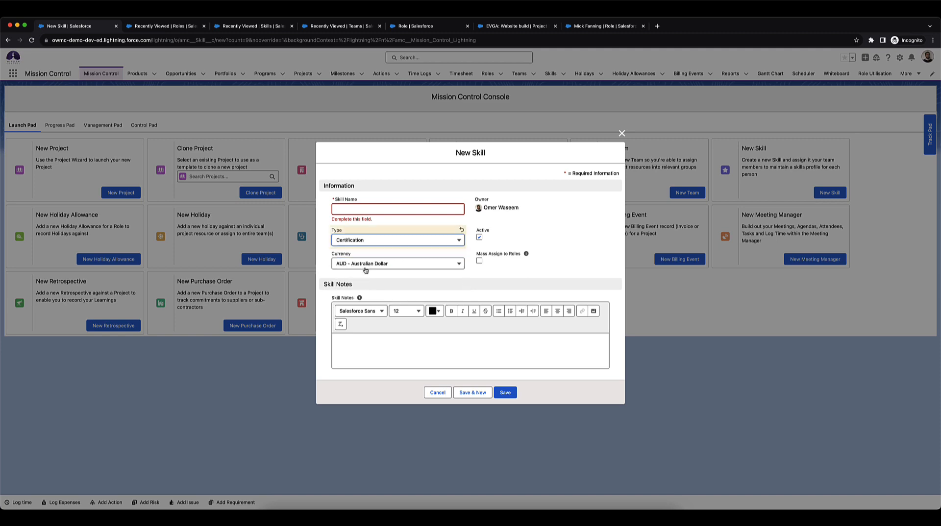
click(479, 261)
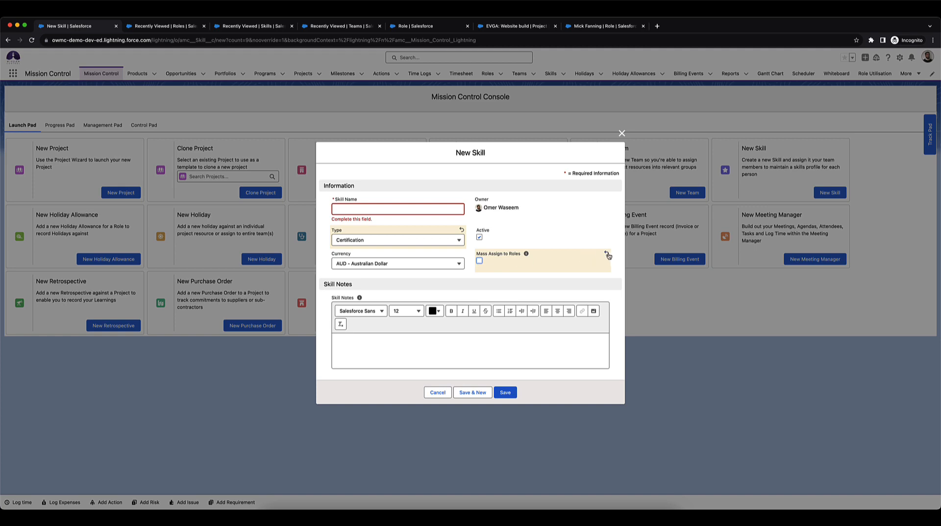
click(606, 254)
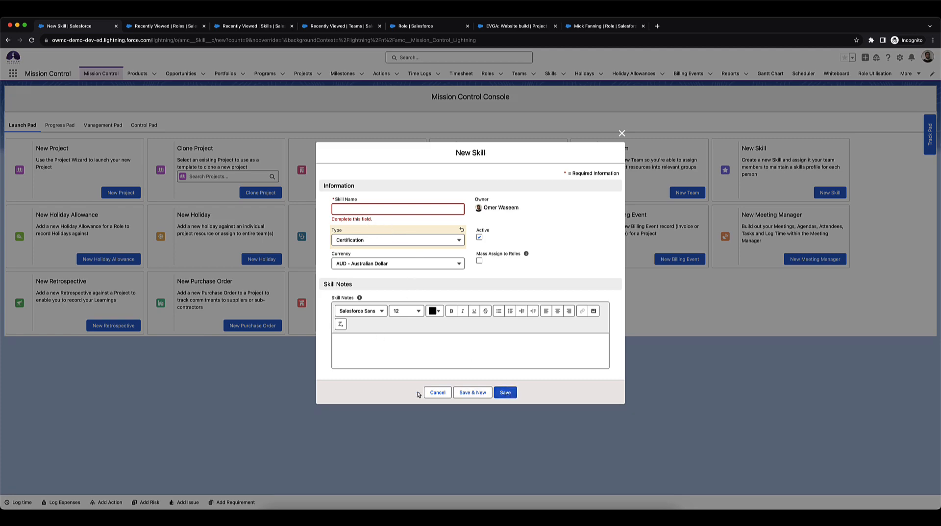
click(435, 395)
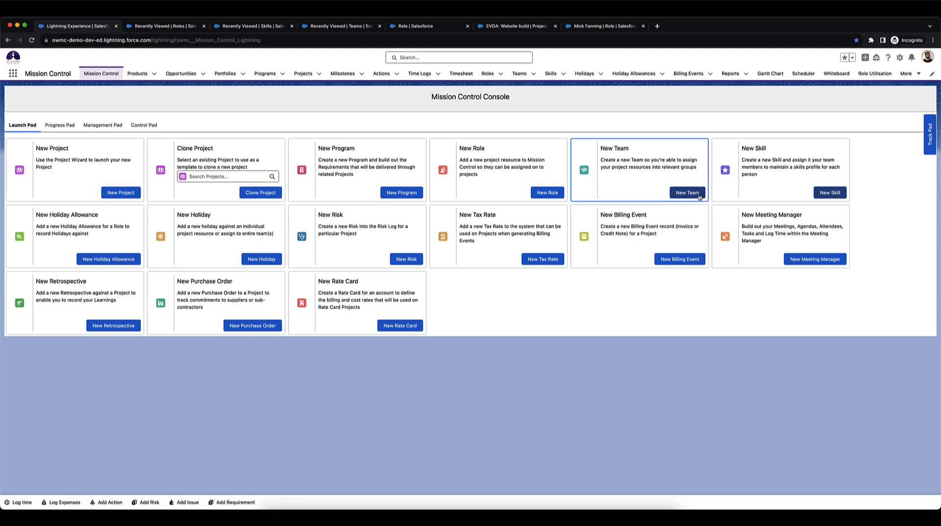
Look at the fields of the new team form and close it without saving
click(699, 193)
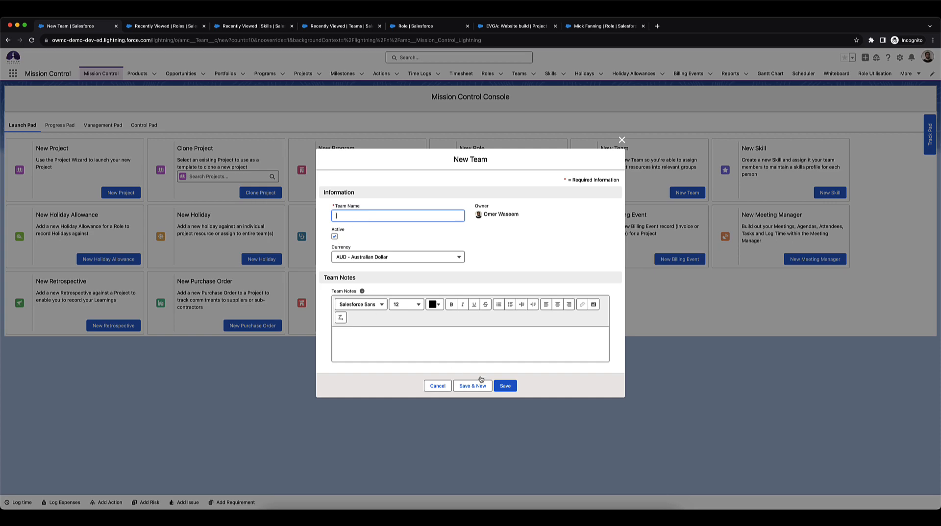
click(439, 387)
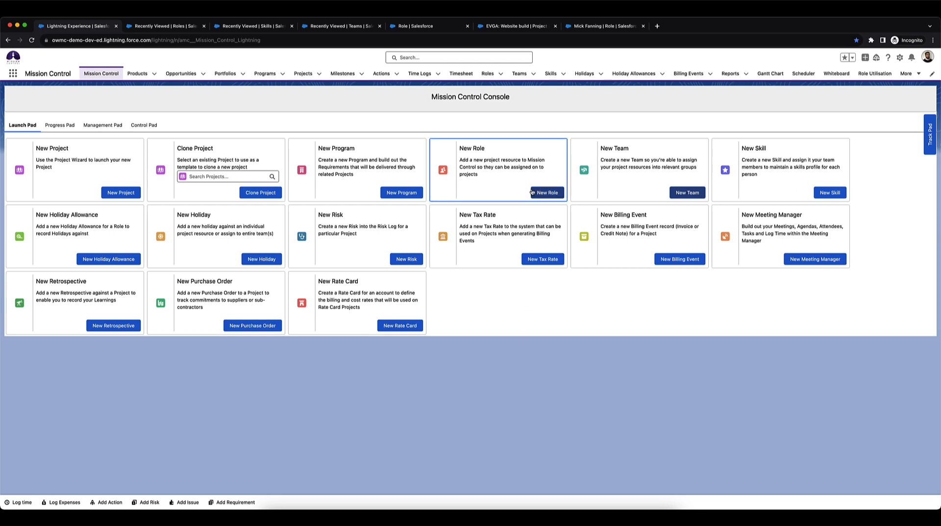
Return to the new role form and examine its role source options, user types and user lookup
click(184, 30)
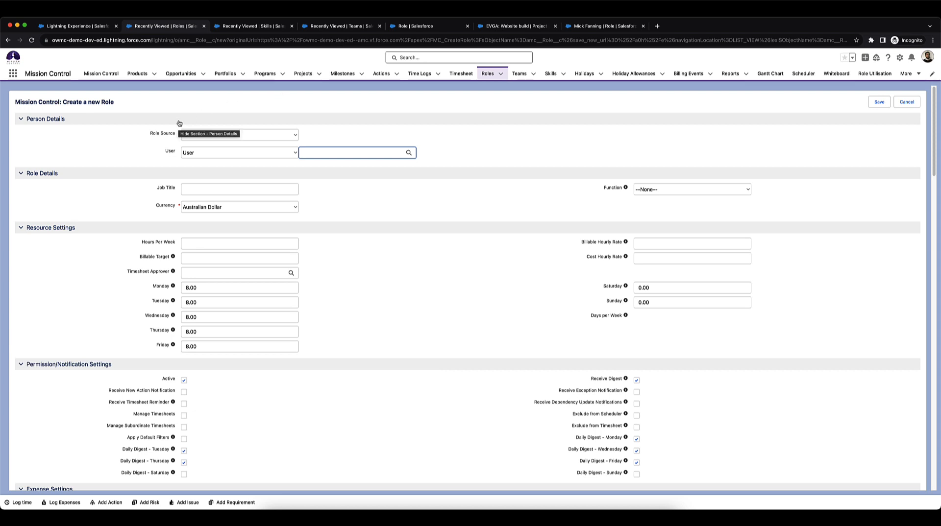
click(103, 123)
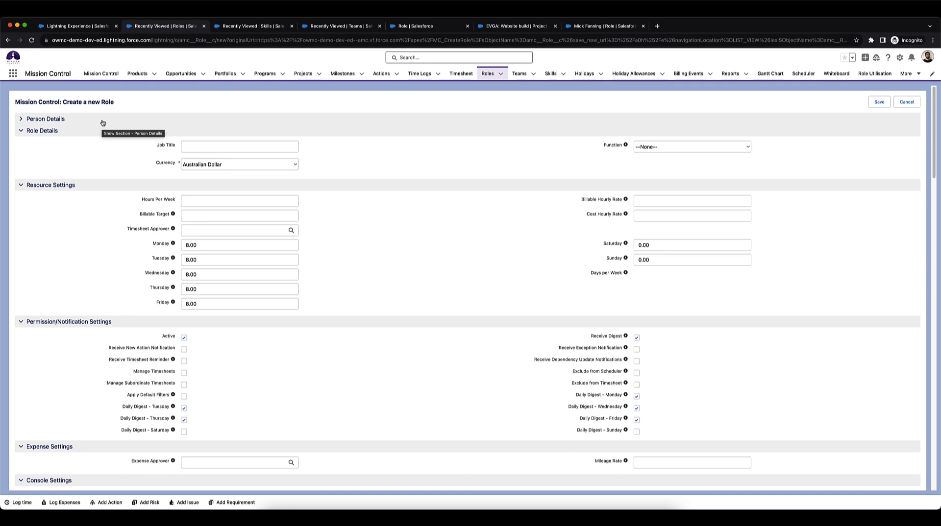
click(103, 123)
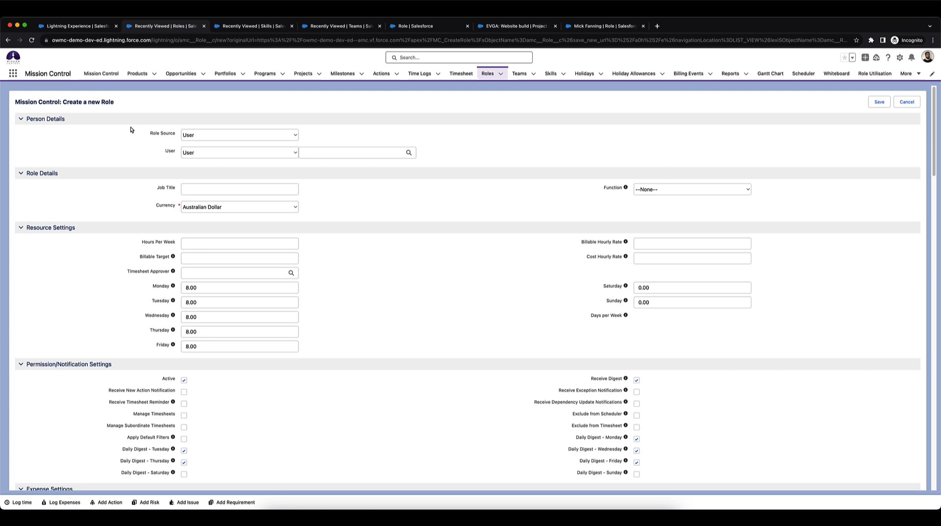
click(190, 136)
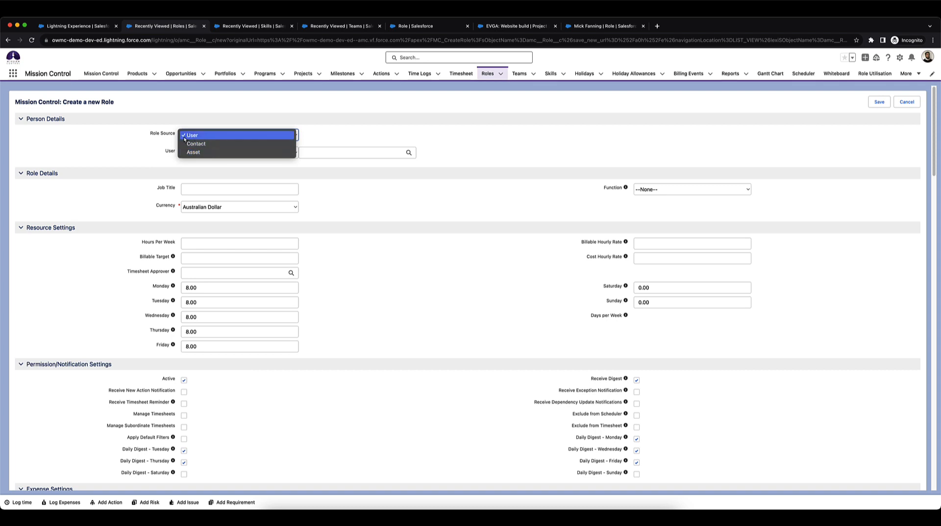
click(185, 137)
click(201, 154)
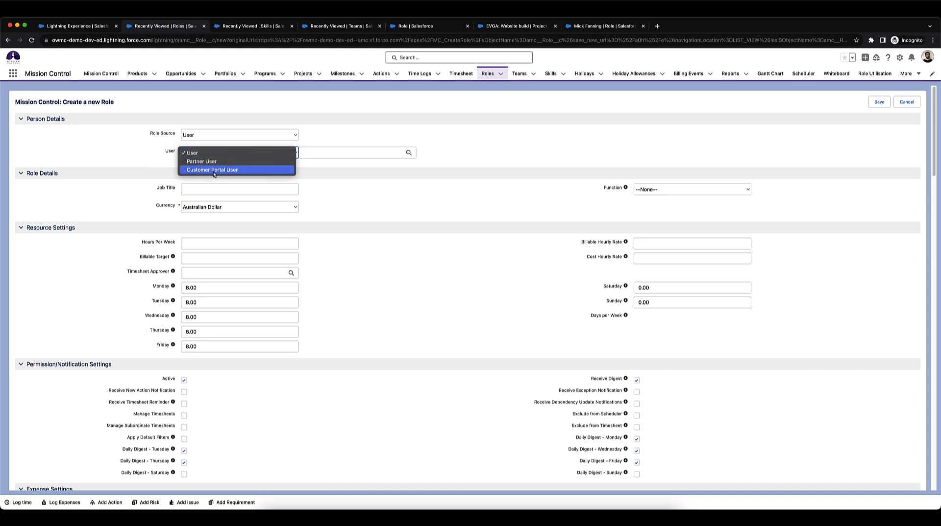
click(323, 152)
click(325, 152)
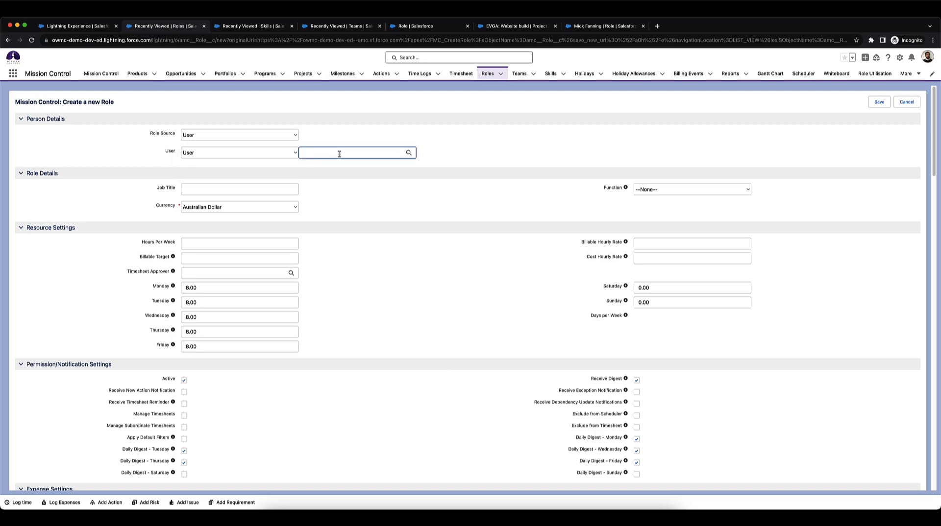
click(409, 153)
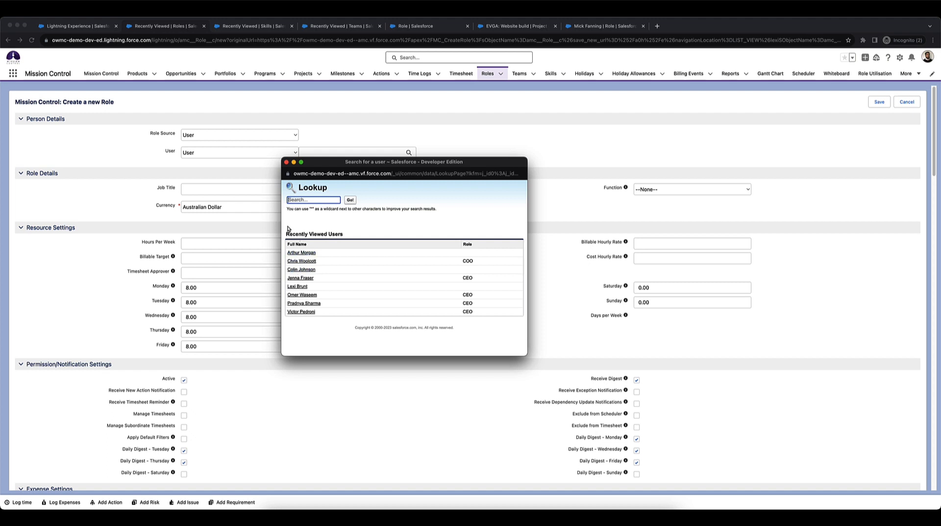
click(287, 162)
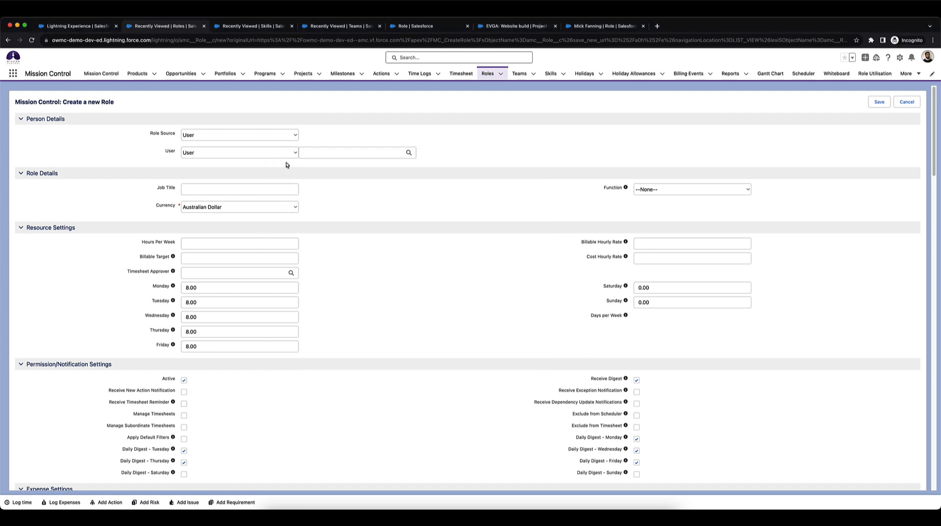
Try Contact as the new role's source and look at the contact lookup
click(247, 135)
click(216, 144)
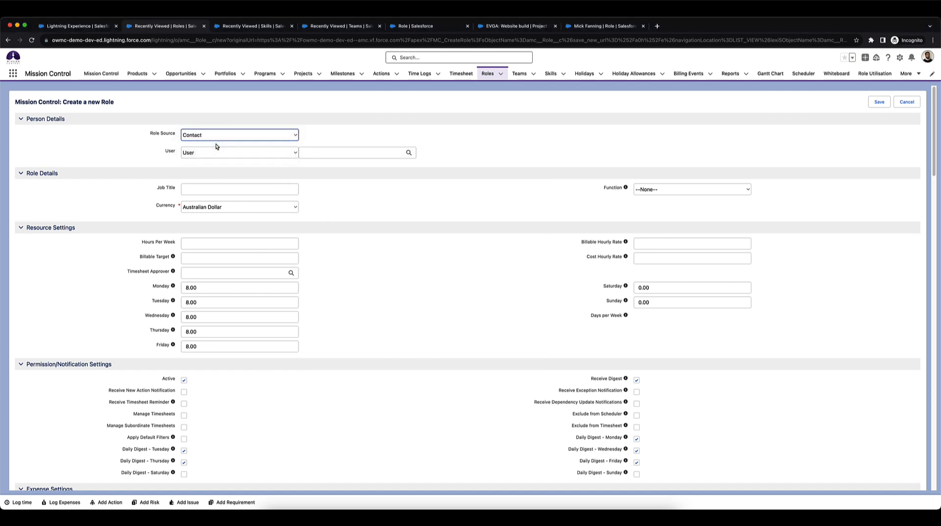
click(291, 153)
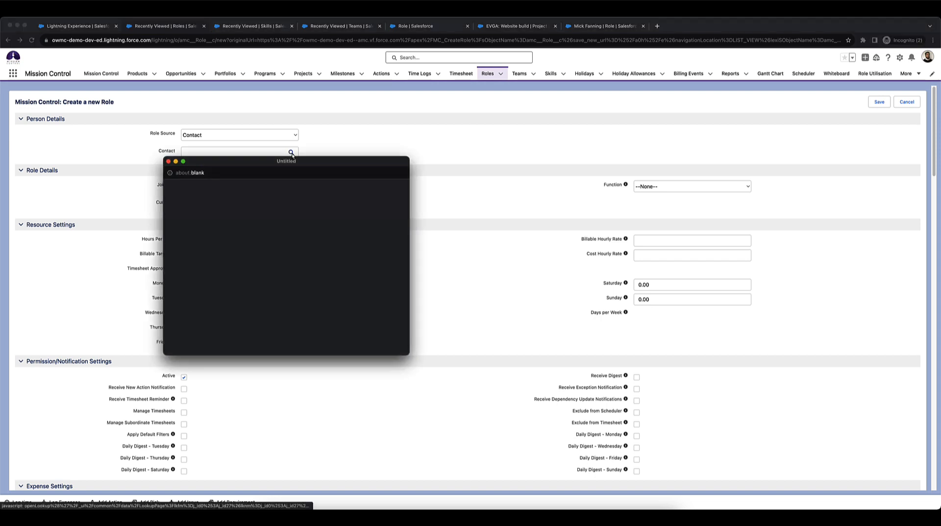
click(168, 161)
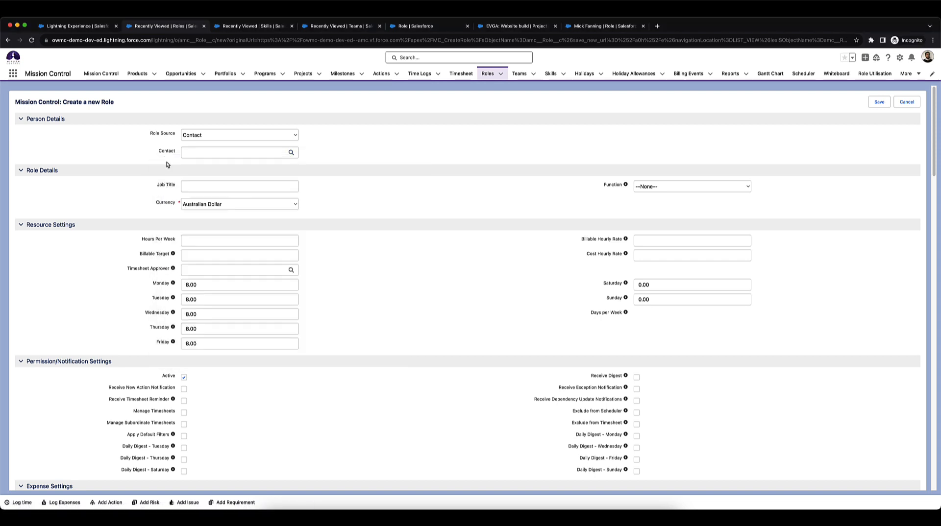
Set the role source to Asset and name the role Placeholder Project Manager
click(203, 137)
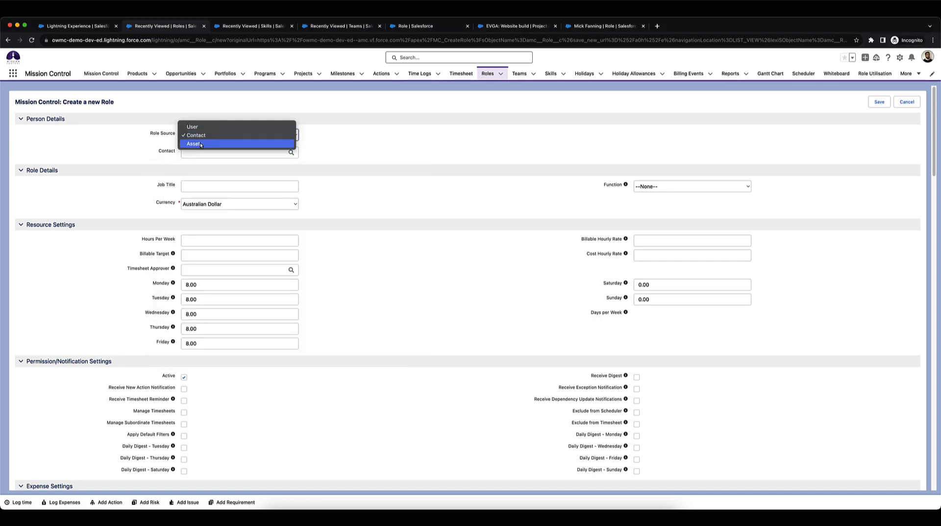
click(199, 143)
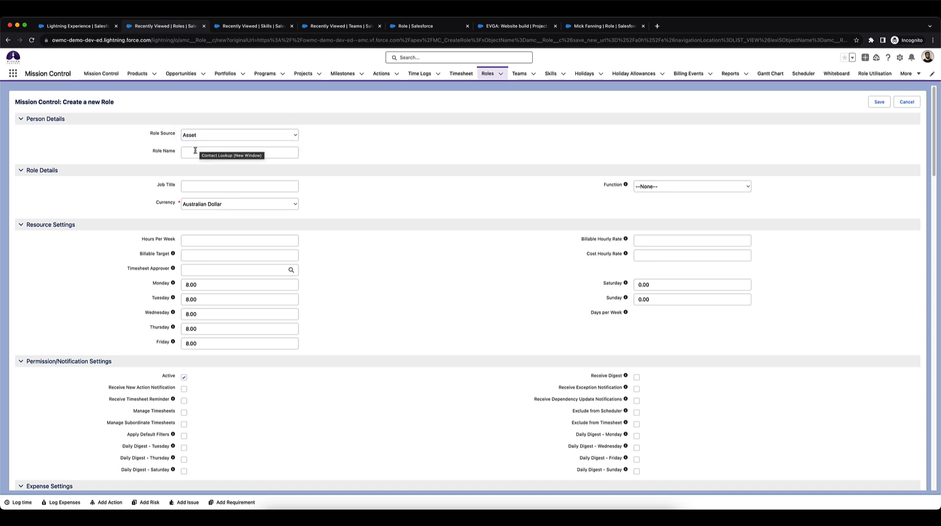
click(189, 153)
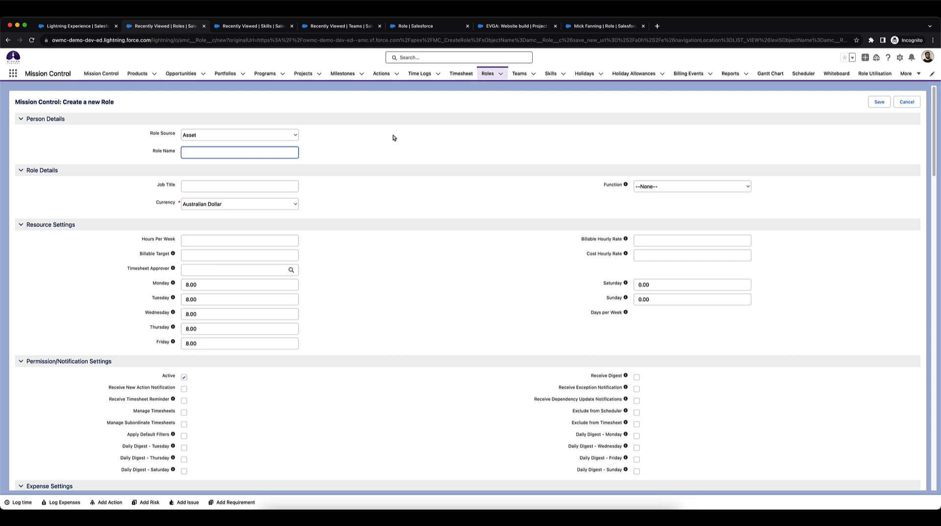
text(Placeholder Project Manager)
click(436, 129)
In the role details, set both the job title and the function to Project Manager
scroll(386, 200, down, 1)
scroll(386, 200, down, 3)
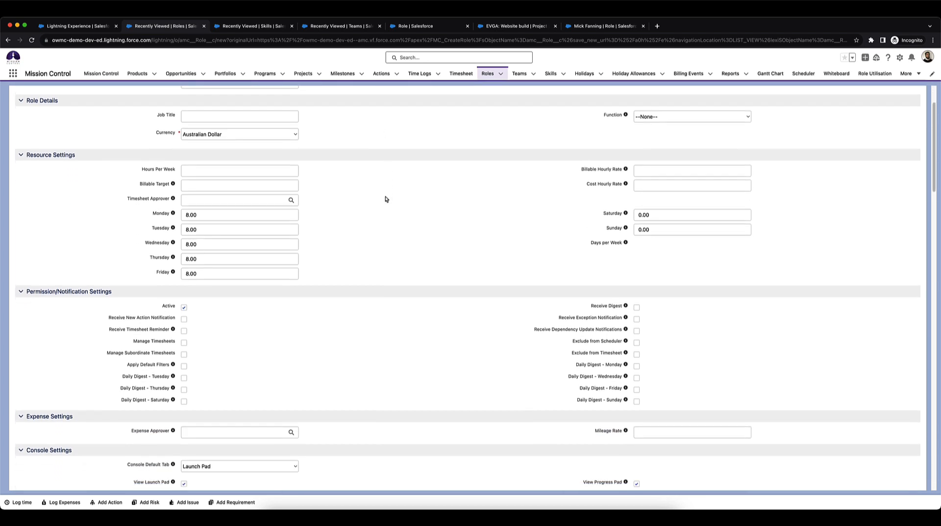
click(199, 109)
text(Project Manager)
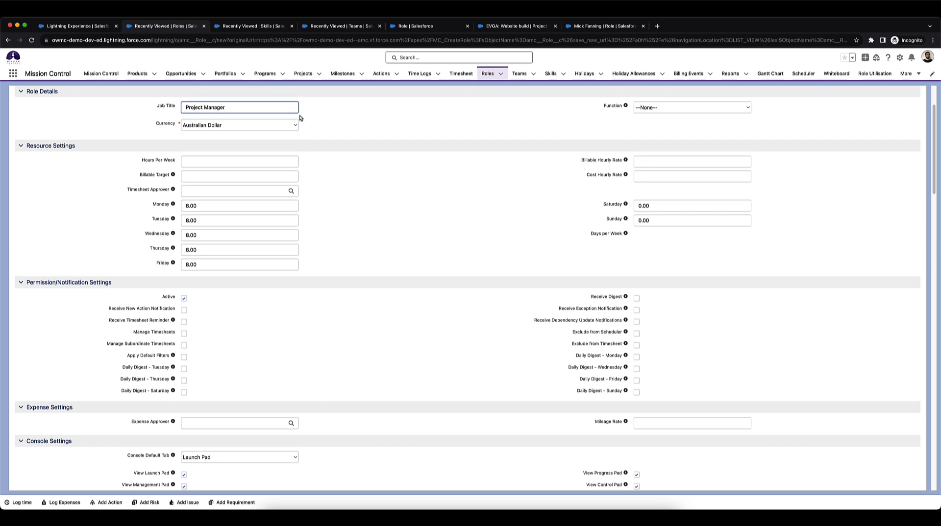
click(357, 123)
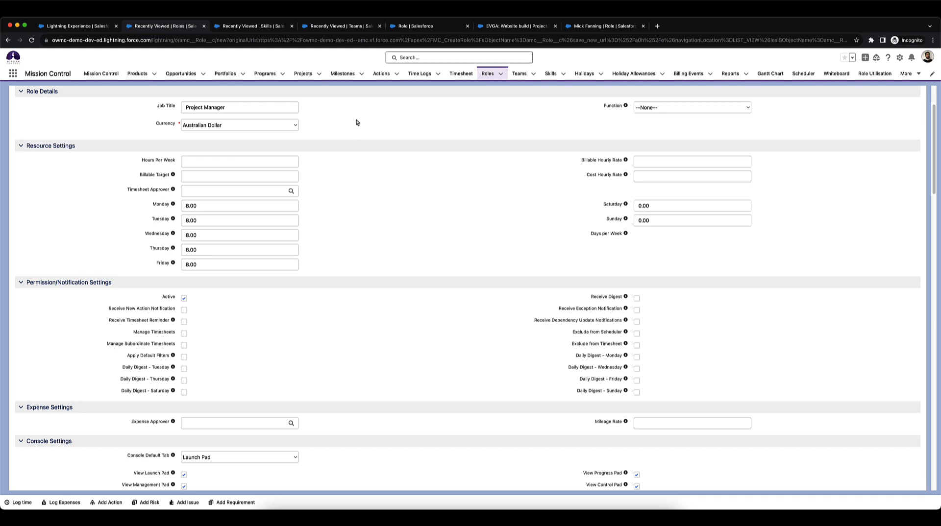
click(654, 110)
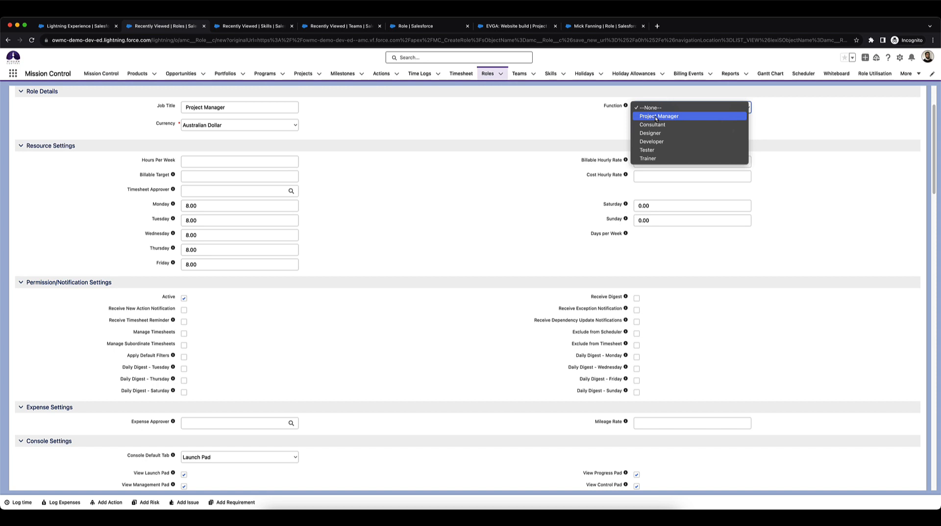
click(656, 117)
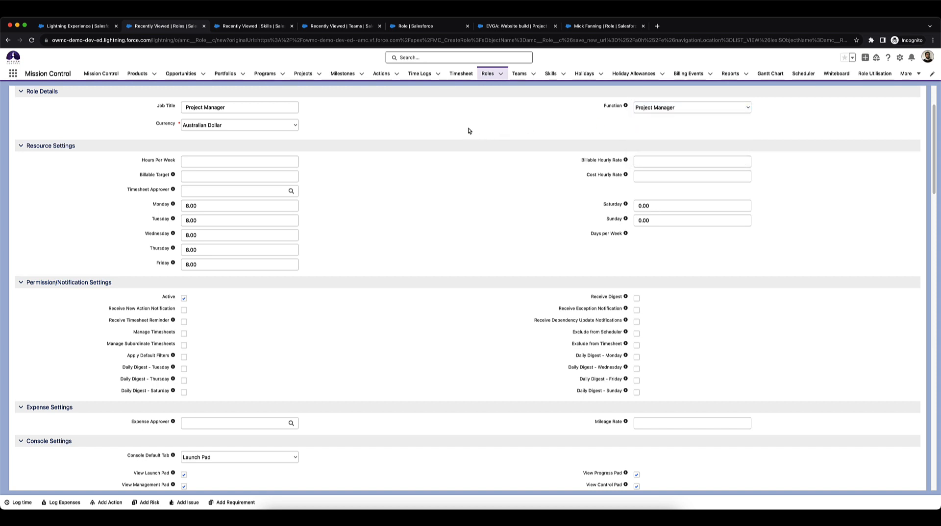
In the resource settings, set Monday and Tuesday to 4 hours each and the hours per week to 32
scroll(464, 130, down, 1)
scroll(464, 130, down, 3)
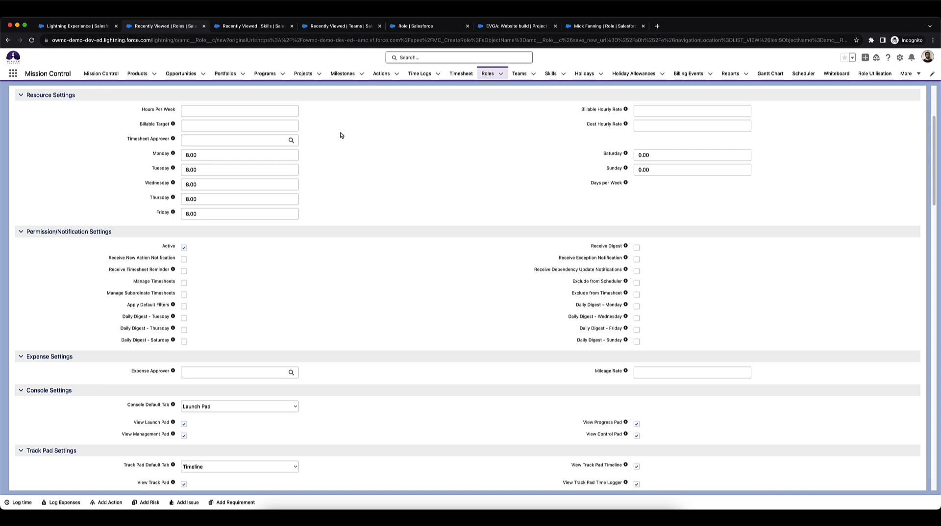
click(243, 111)
drag(201, 157, 174, 171)
text(4)
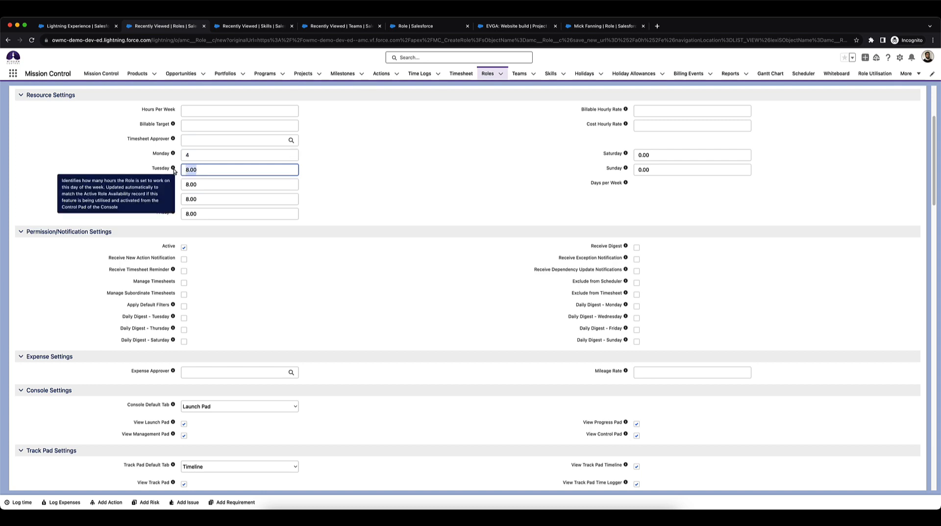
text(4)
click(192, 112)
text(32)
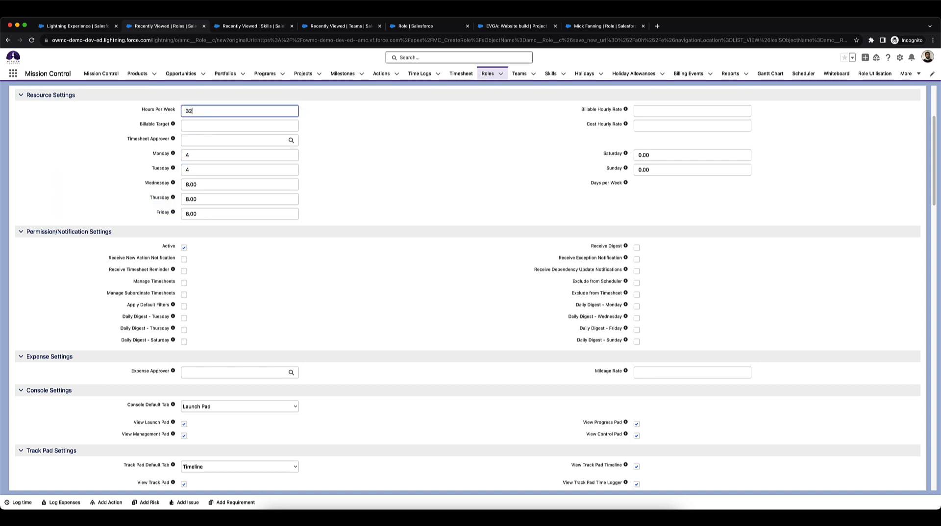
Set the role's billable target to 80 and leave the timesheet approver empty
click(363, 149)
click(193, 127)
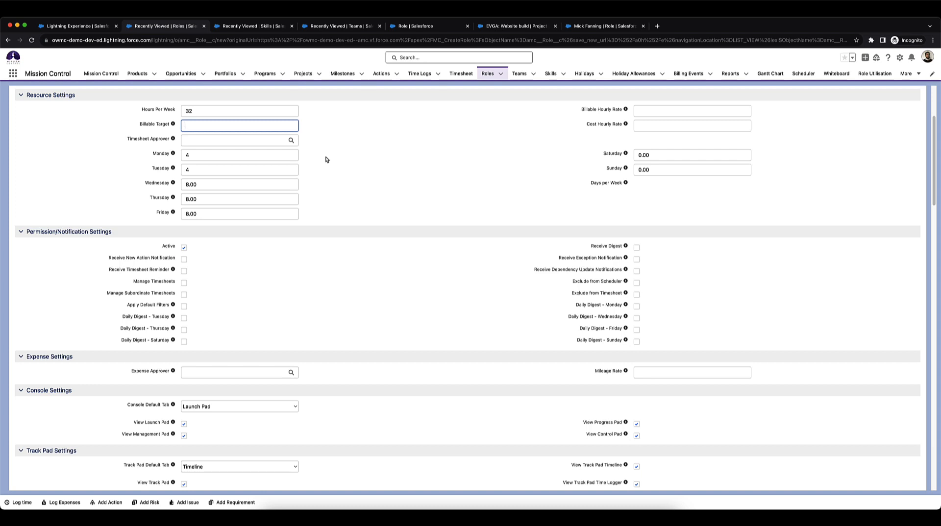
text(80)
click(195, 140)
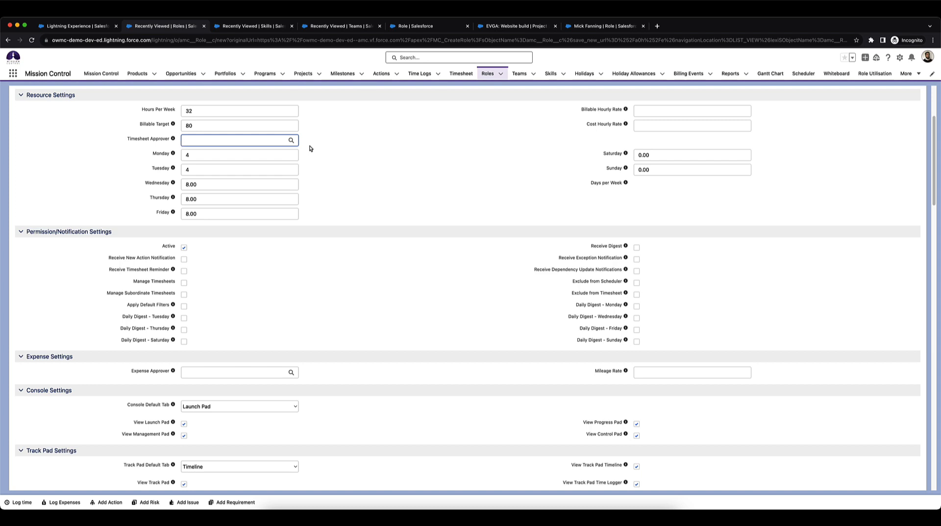
click(414, 143)
Try the Manage Subordinate Timesheets, Manage Timesheets and Apply Default Filters options in the permission settings, switching each back off
scroll(623, 142, down, 1)
scroll(622, 142, down, 1)
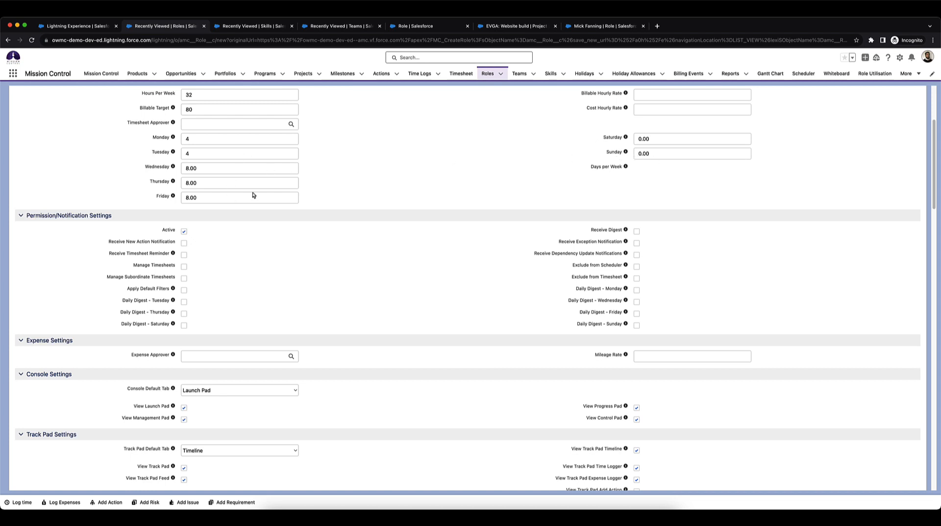
scroll(373, 189, down, 3)
scroll(374, 189, down, 4)
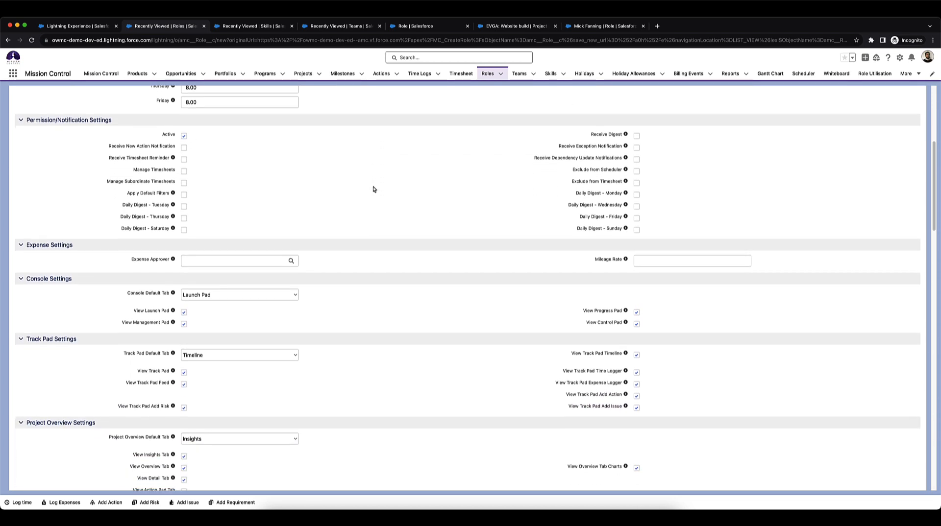
scroll(374, 189, up, 4)
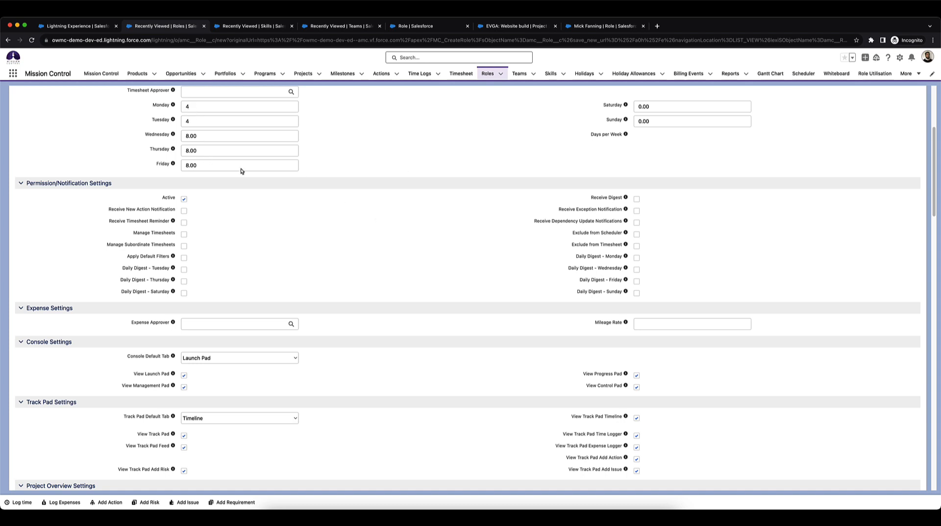
scroll(336, 154, down, 1)
scroll(336, 154, down, 3)
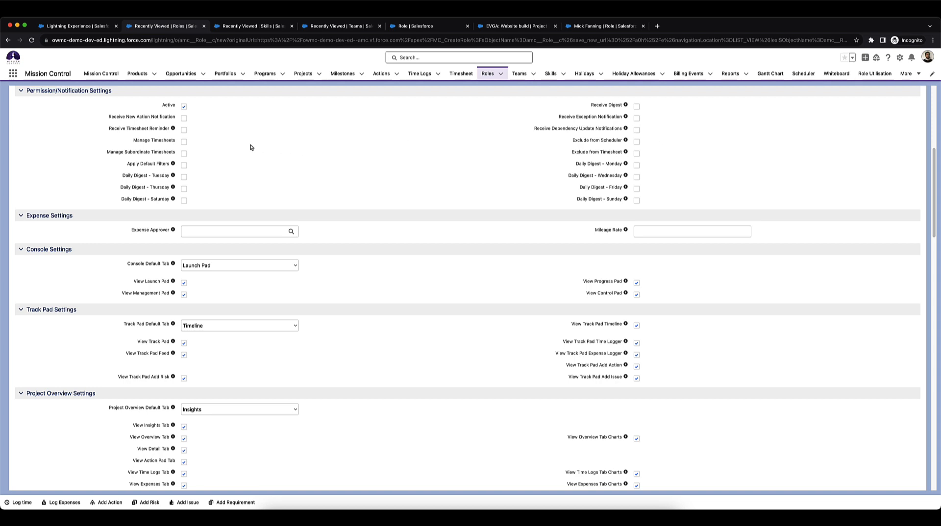
click(185, 155)
click(184, 154)
click(184, 142)
click(184, 142)
click(184, 165)
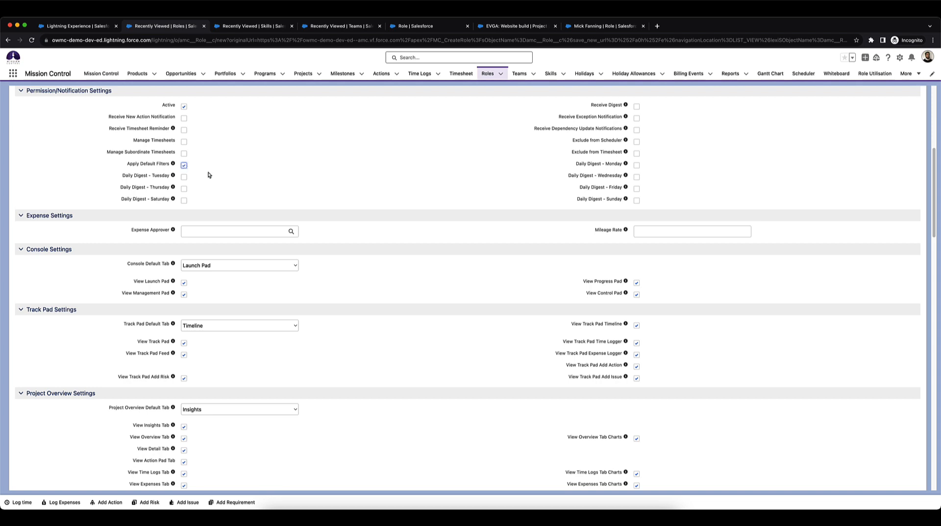
click(184, 167)
Try enabling Receive Digest with the Thursday and Tuesday daily digests, clearing all three again
click(637, 107)
click(184, 189)
click(183, 177)
click(184, 189)
click(183, 177)
click(636, 107)
Exclude the role from the scheduler and from the timesheet
click(637, 142)
click(636, 153)
scroll(427, 182, down, 3)
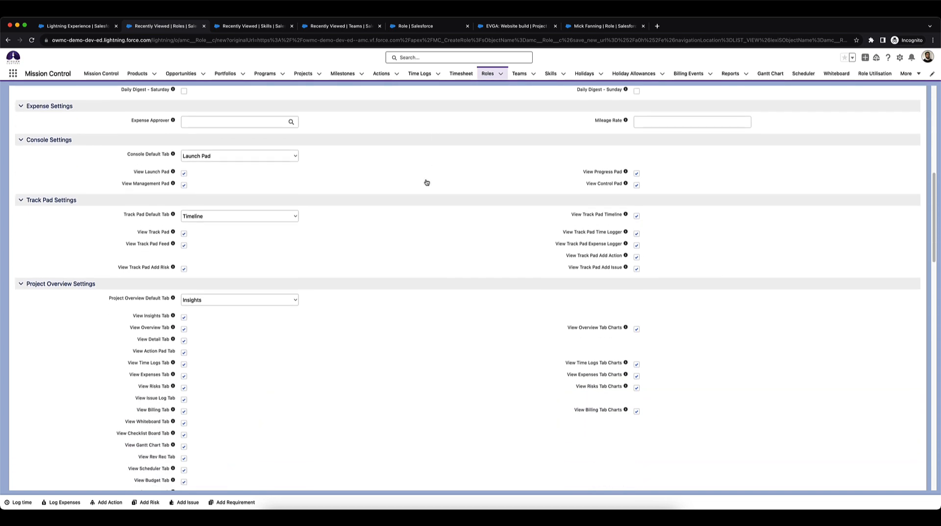
Compare the role's console settings with the pads on the Mission Control Console page
scroll(426, 182, down, 1)
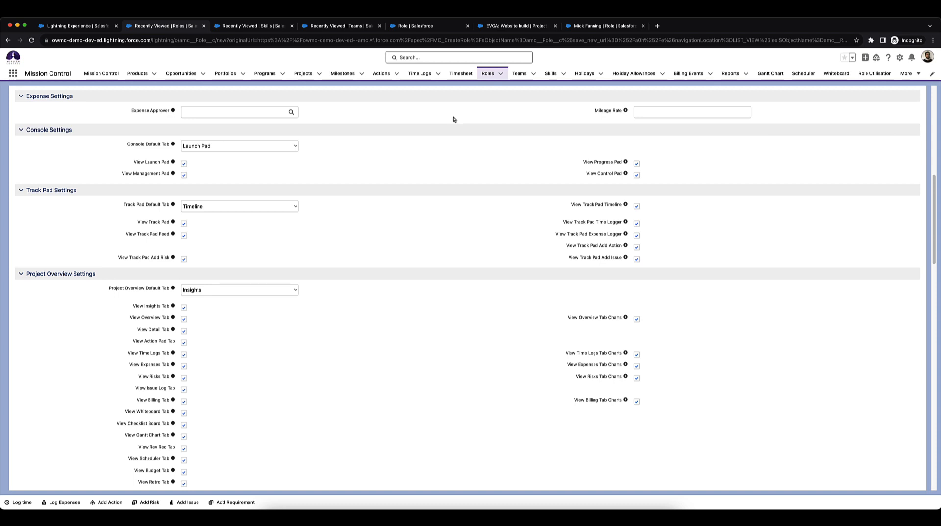
scroll(433, 151, down, 2)
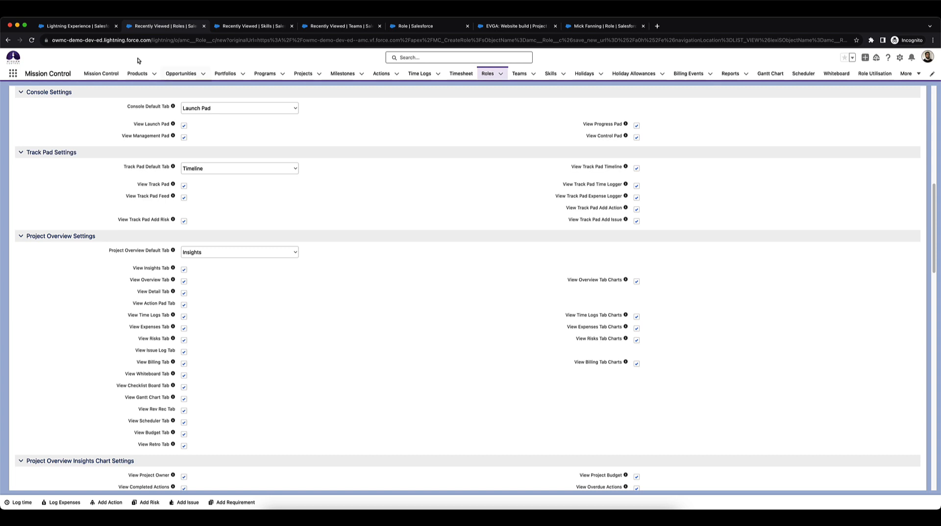
click(78, 26)
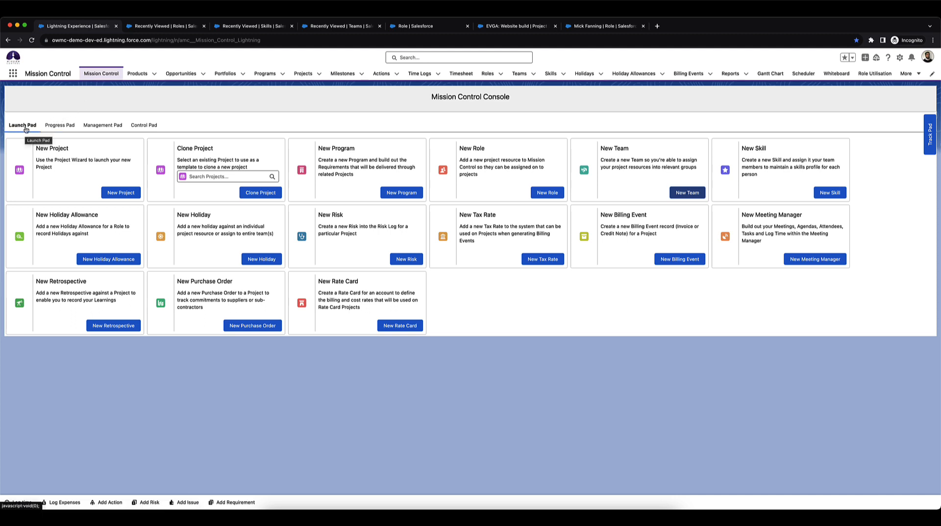
click(165, 26)
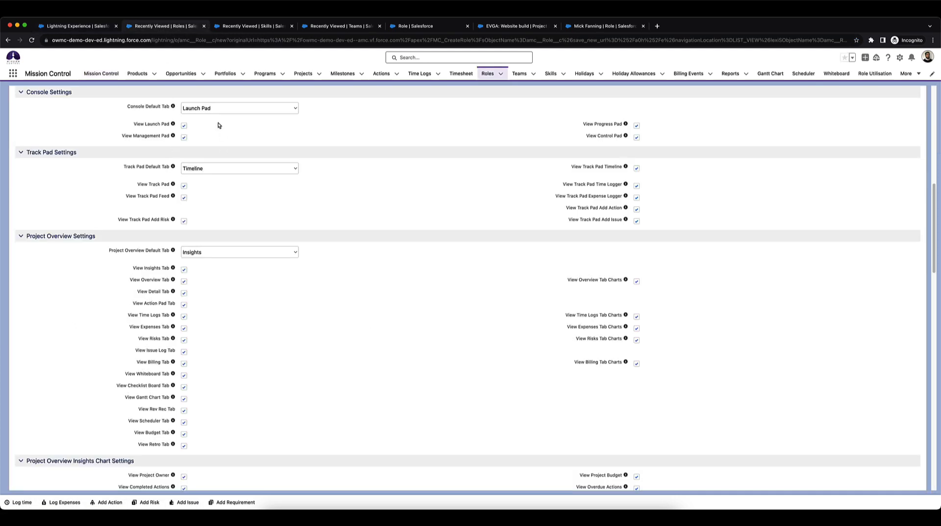
Set the console default tab to Progress Pad and turn off View Control Pad and View Management Pad
click(207, 109)
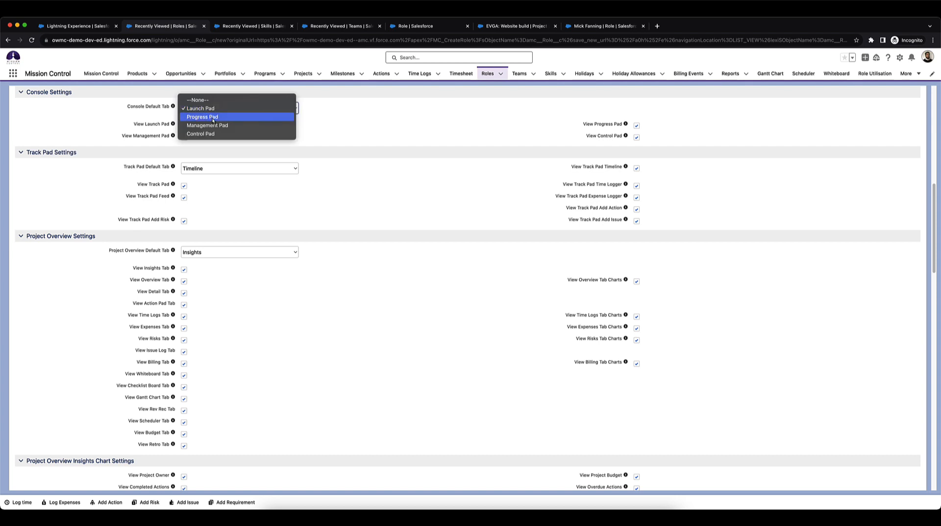
click(221, 133)
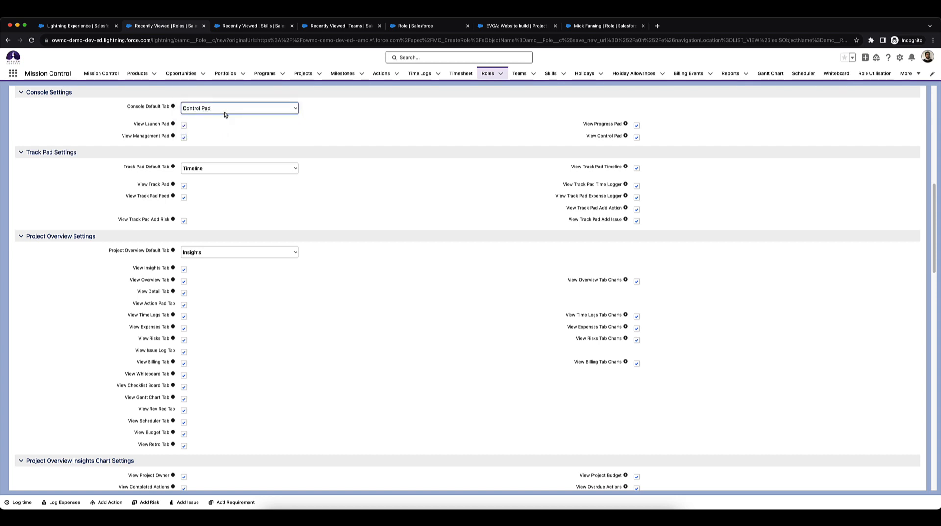
click(212, 110)
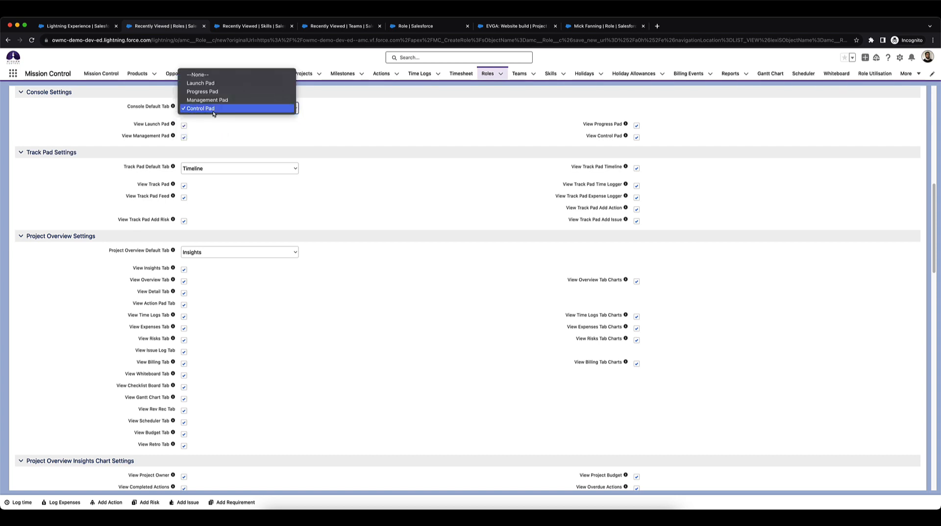
click(204, 92)
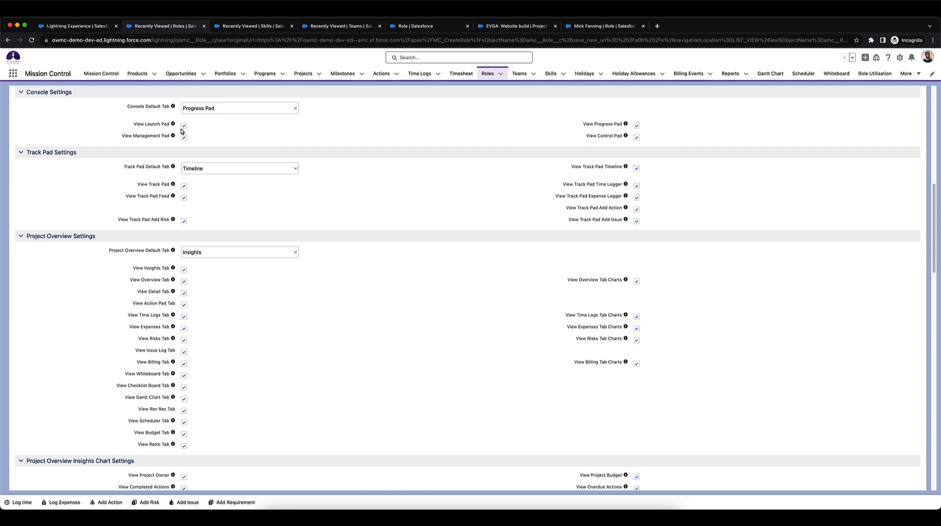
click(636, 137)
click(183, 138)
Examine the Track Pad on the Mission Control Console and on the EVGA: Website build project
scroll(274, 133, down, 2)
scroll(274, 134, down, 1)
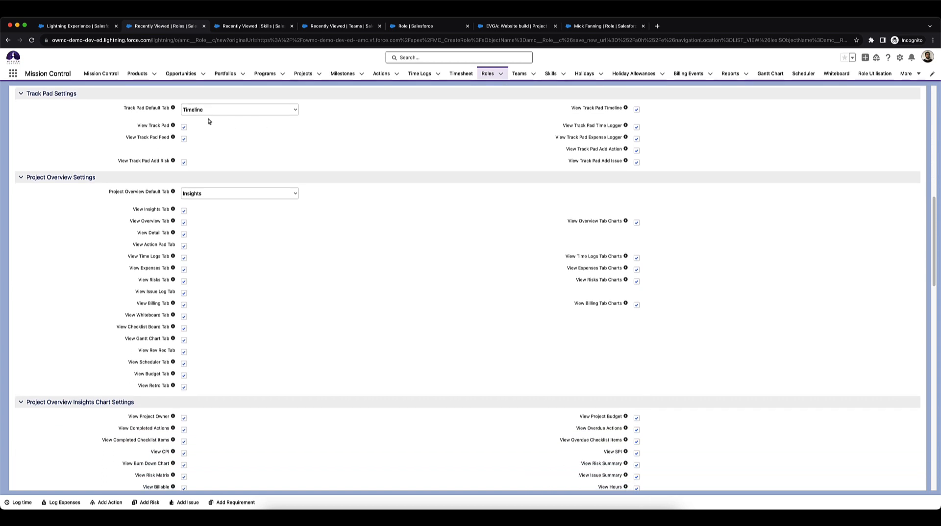
click(92, 26)
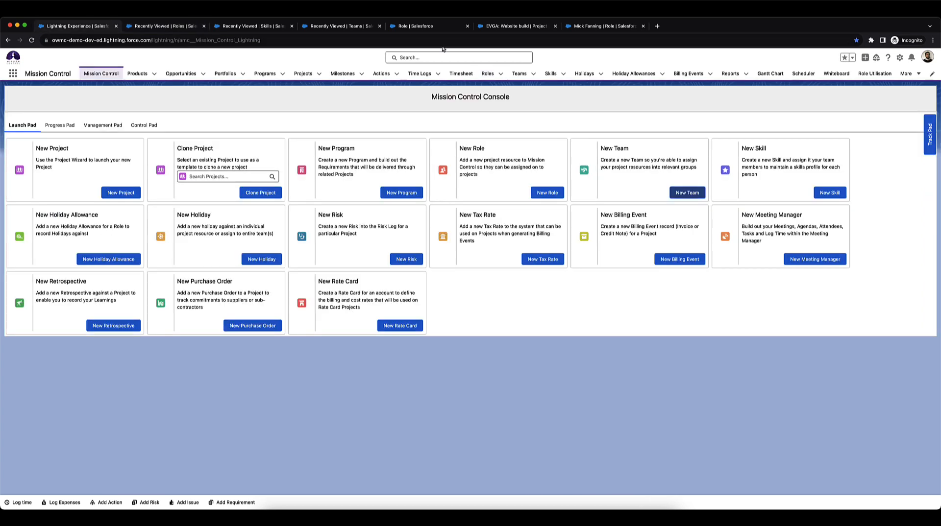
click(926, 131)
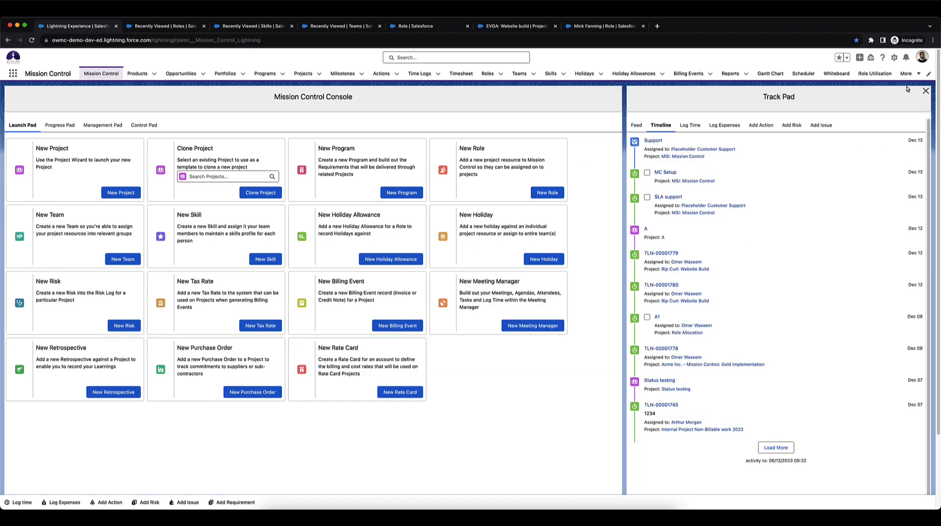
click(925, 91)
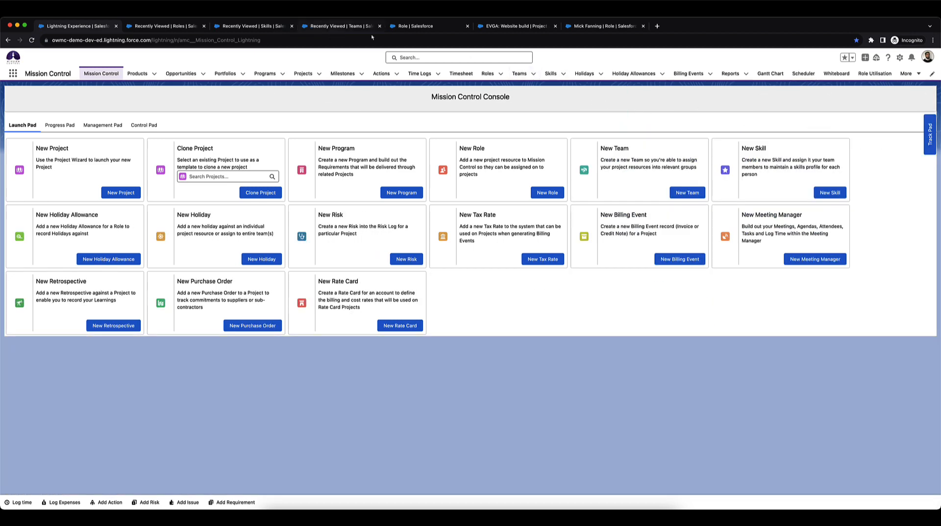
click(509, 26)
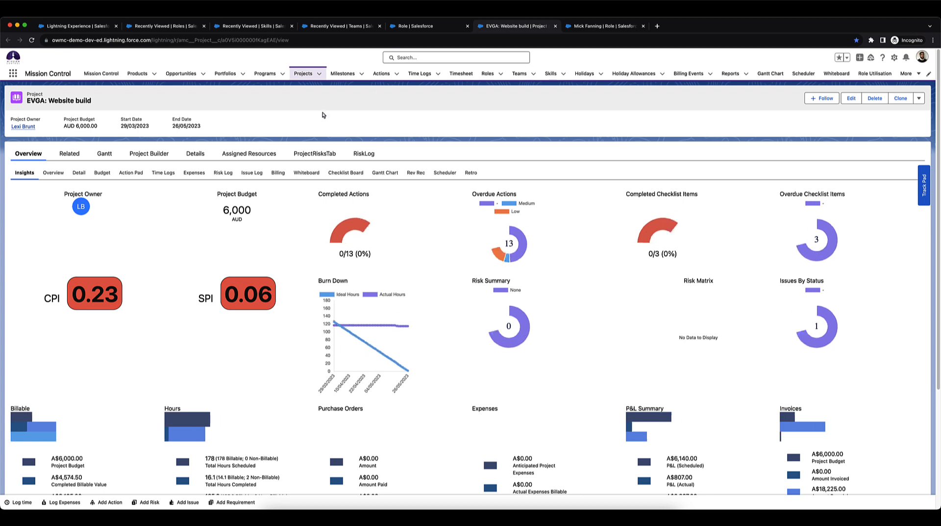
click(923, 192)
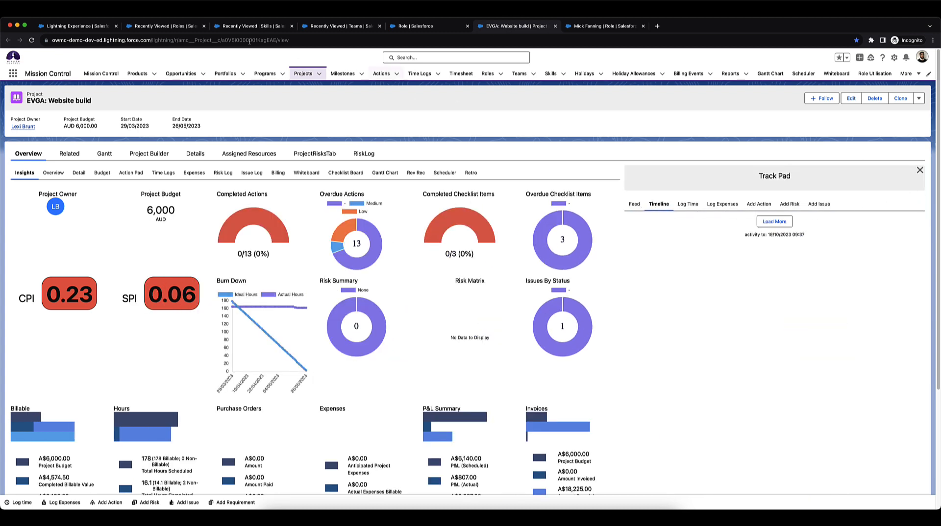
Back in the new role form, set the Track Pad default tab to Time Logger
click(184, 26)
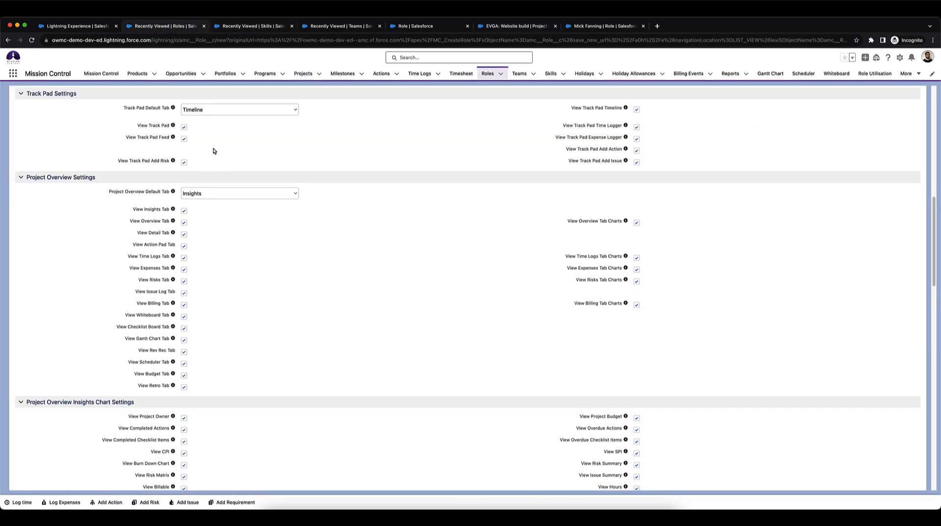
click(188, 111)
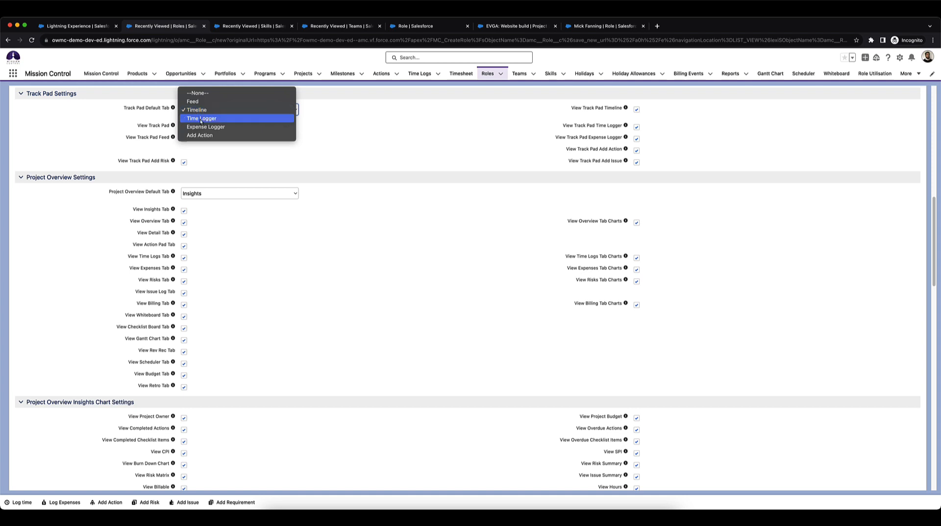
click(201, 119)
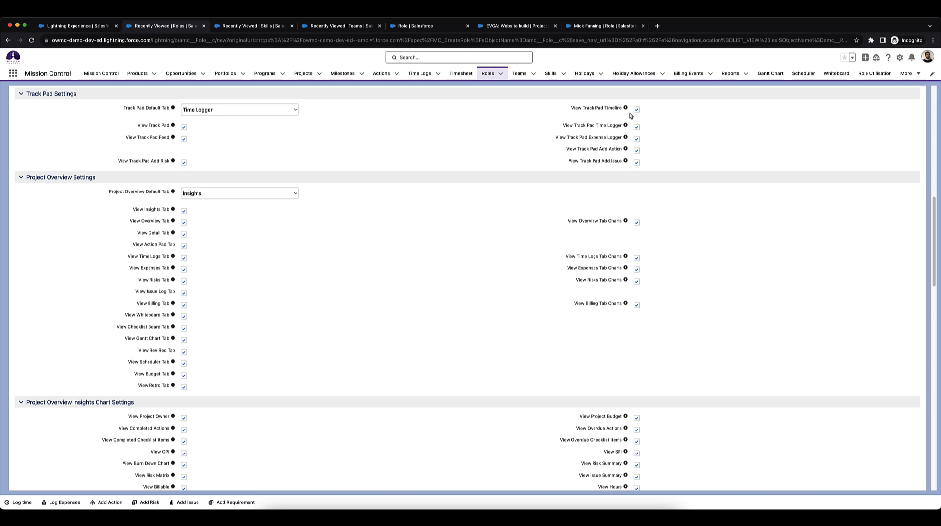
Look at the overview tabs of the EVGA: Website build project with its Track Pad closed
scroll(309, 164, down, 3)
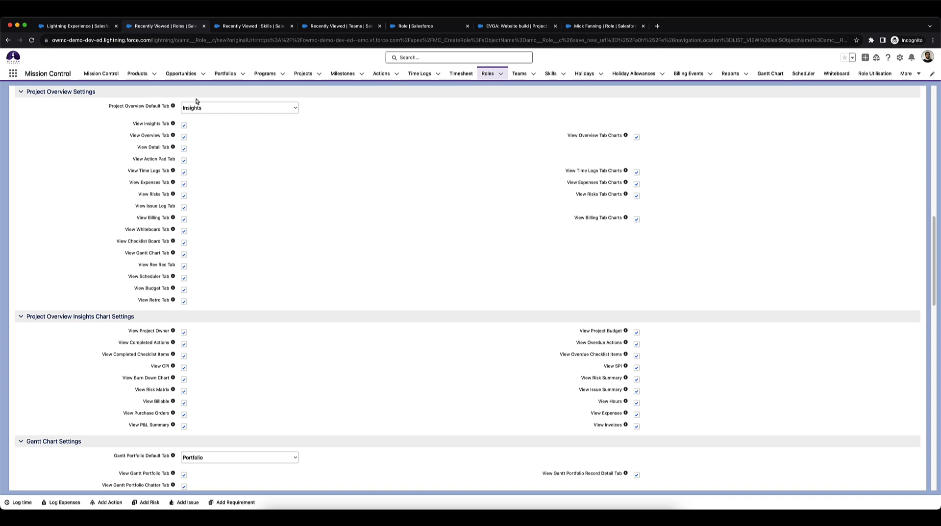
drag(519, 27, 255, 27)
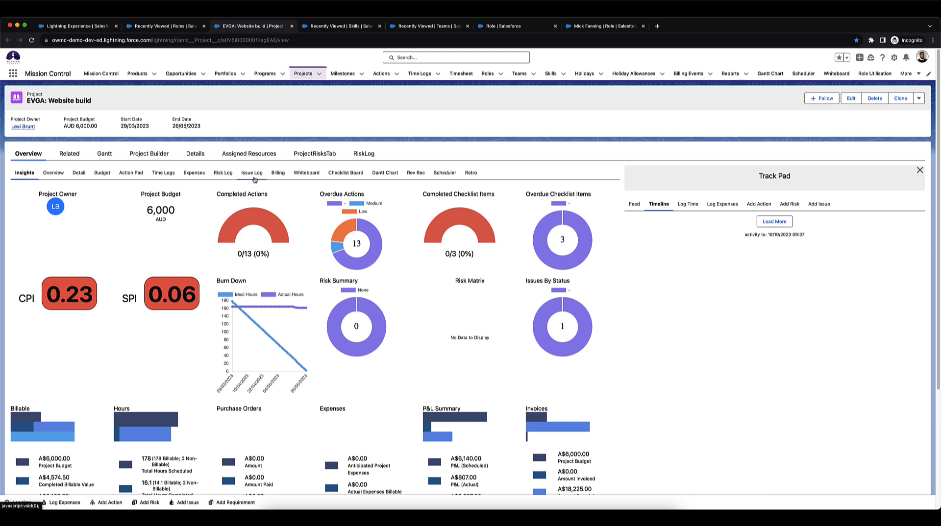
click(919, 170)
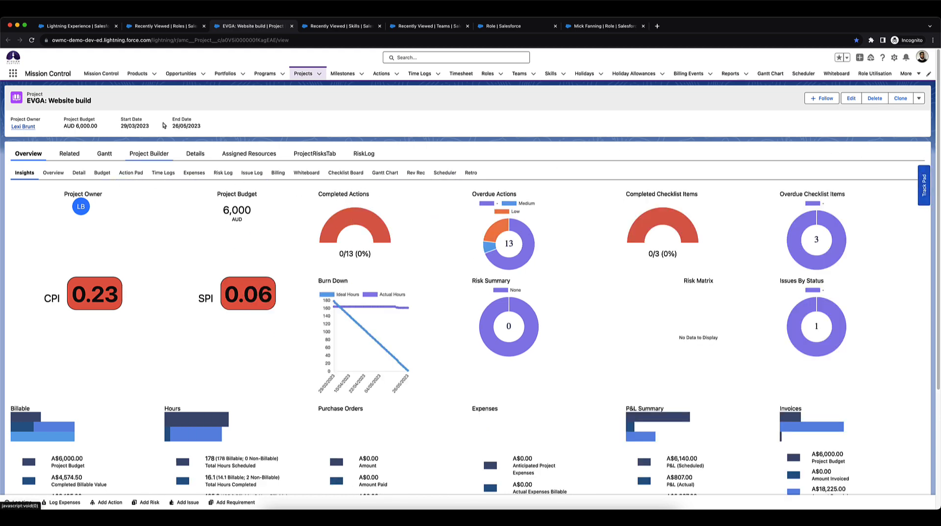
Return to the new role form and set the Project Overview default tab to Detail
click(130, 26)
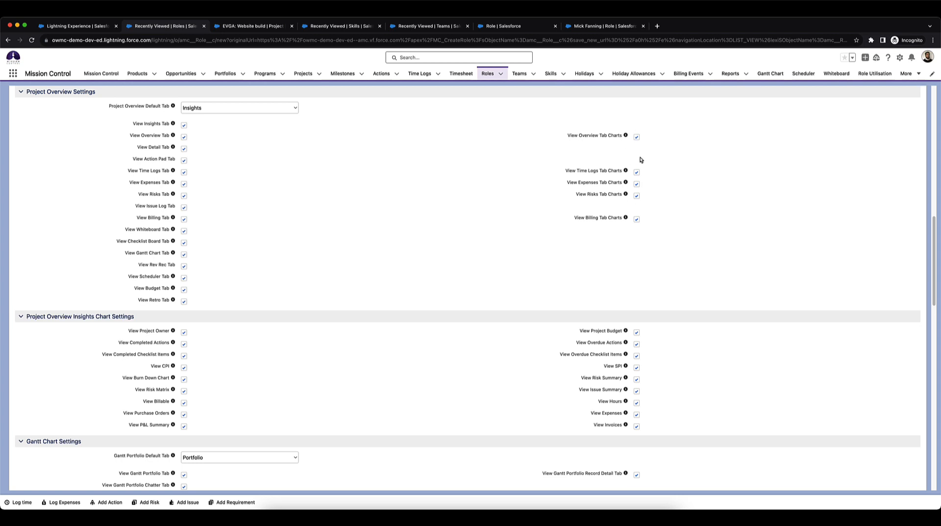
click(203, 109)
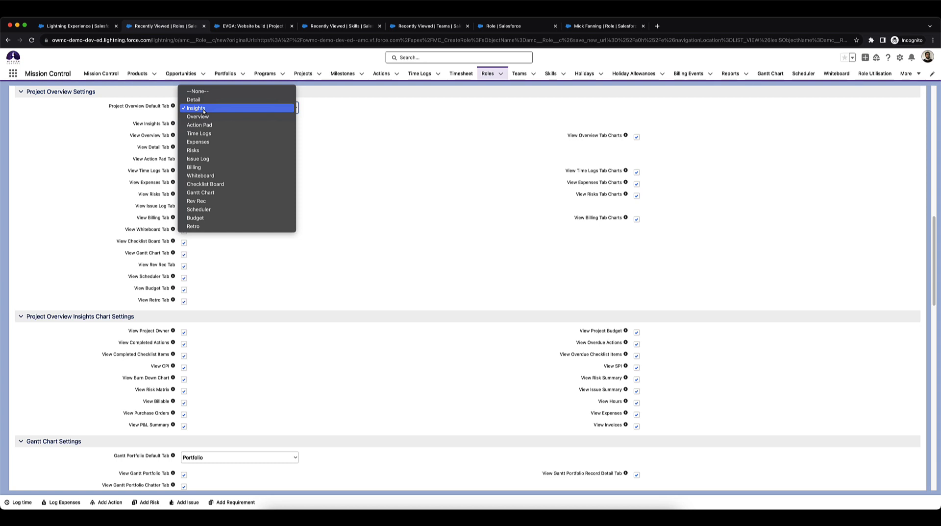
click(200, 100)
click(200, 108)
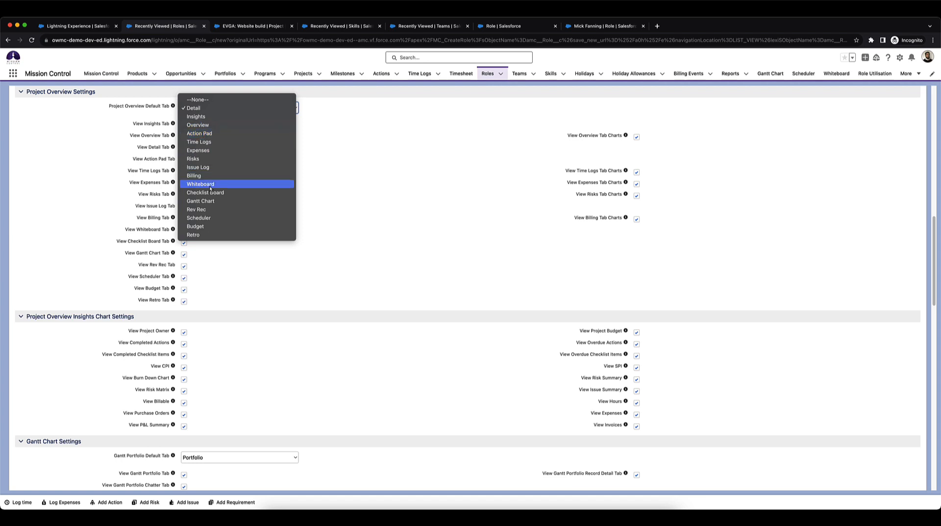
click(356, 192)
scroll(356, 192, down, 8)
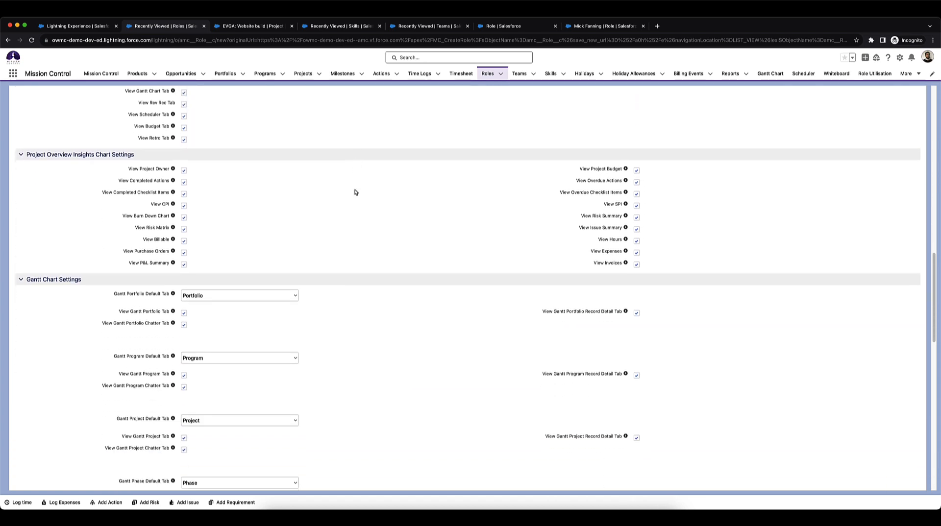
Compare the role form's Project Overview Insights Chart Settings with the Insights charts of the EVGA: Website build project
scroll(356, 192, down, 1)
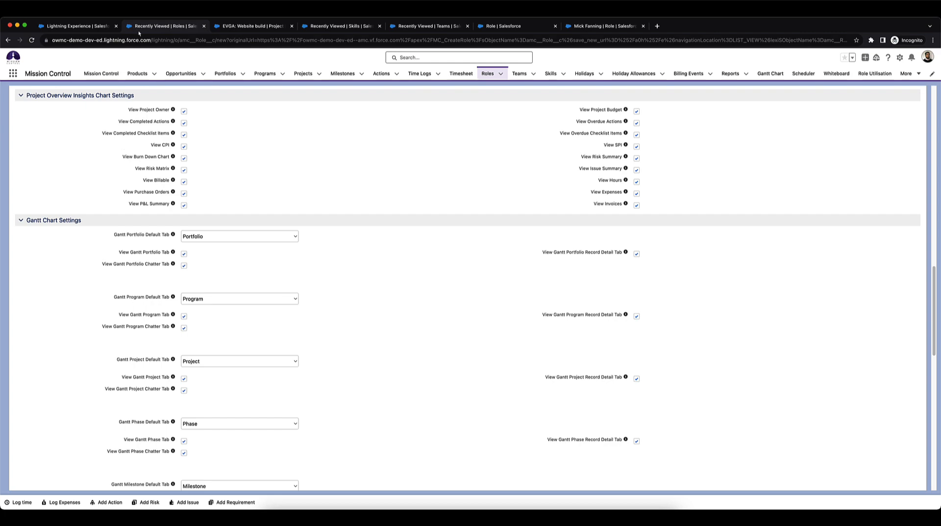
click(252, 26)
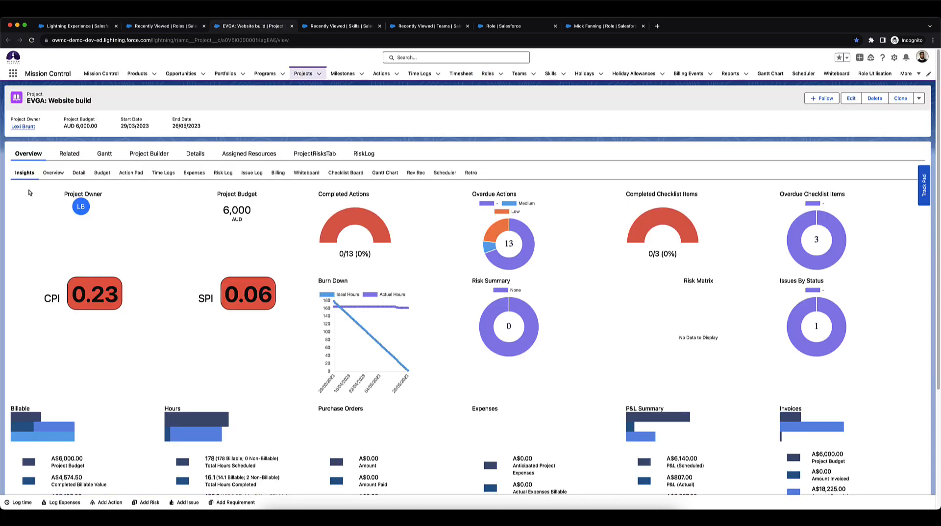
scroll(51, 254, down, 1)
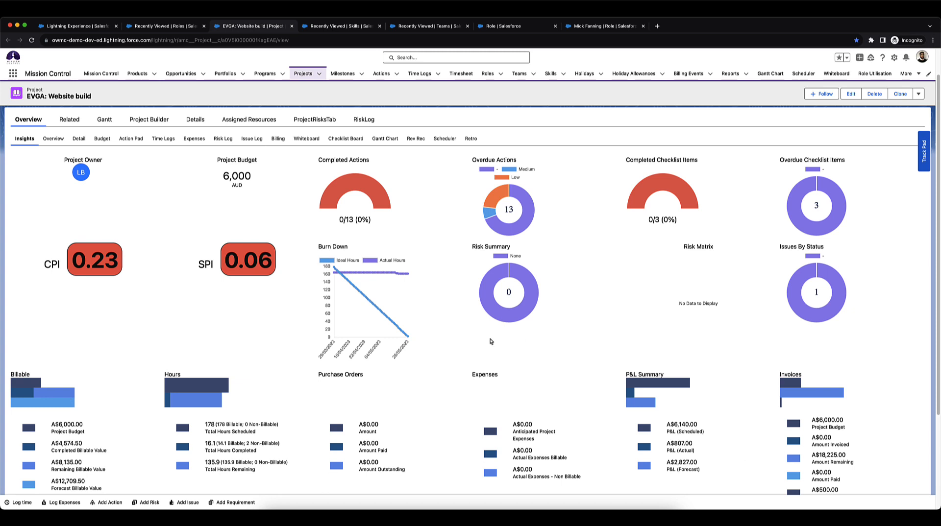
click(149, 27)
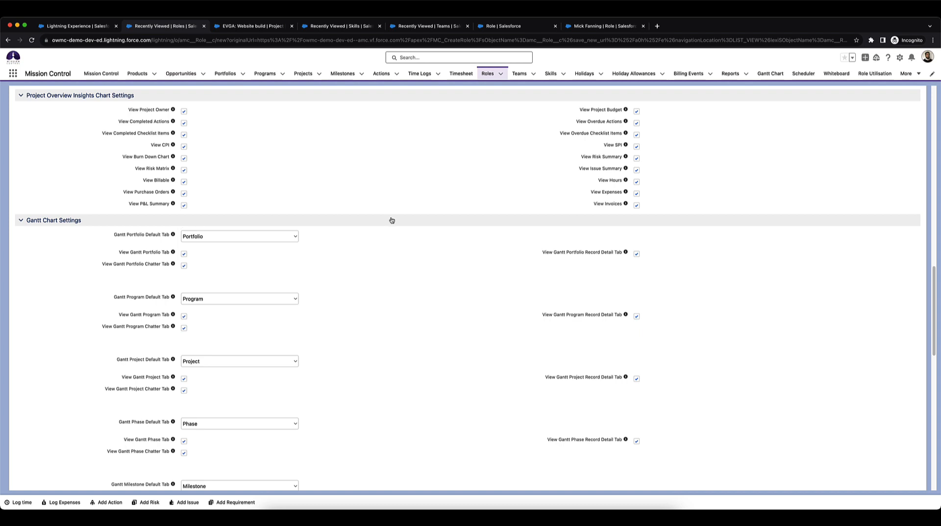
Review the role's Gantt Chart Settings and open the Needs Analysis milestone from the EVGA: Website build Gantt chart
scroll(180, 211, down, 5)
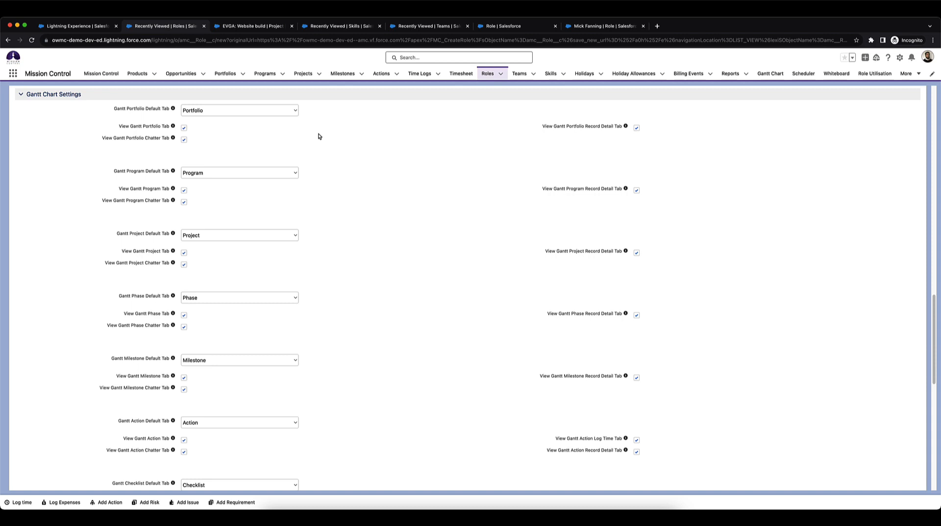
click(276, 27)
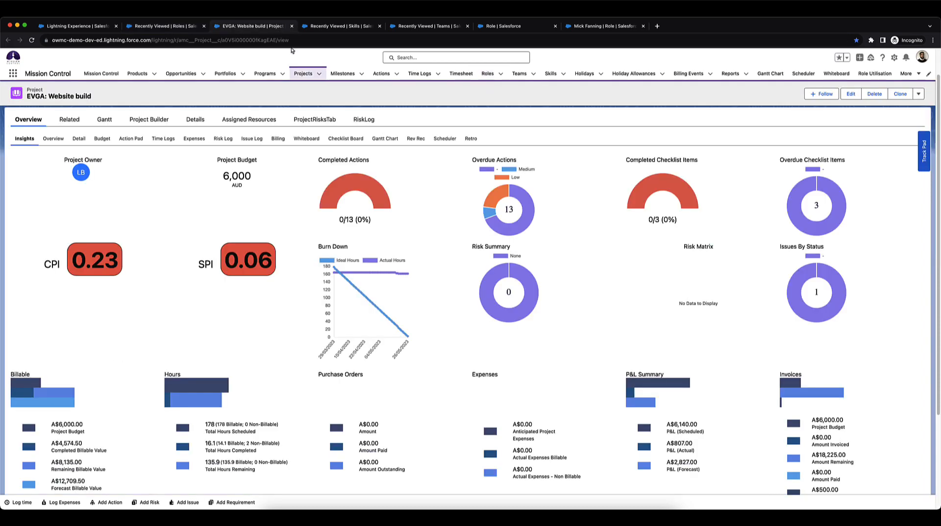
click(391, 138)
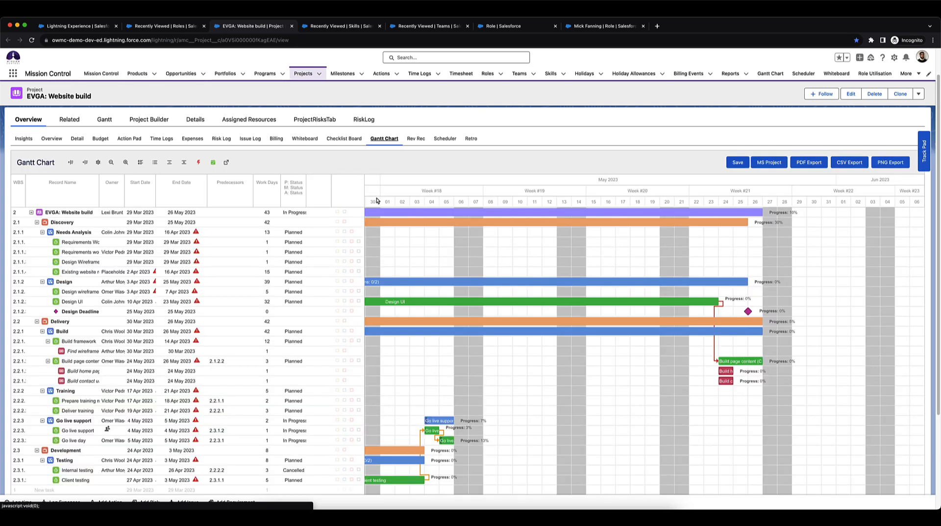
click(338, 234)
click(337, 234)
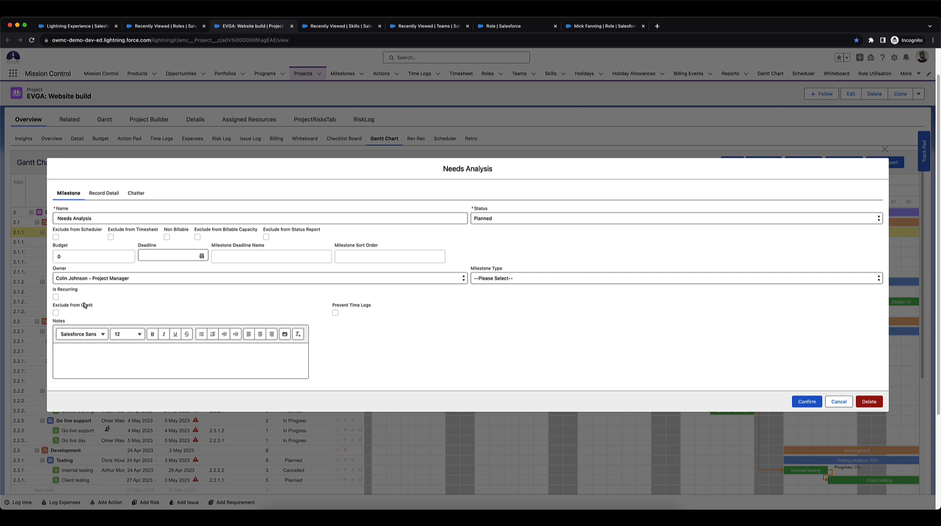
Look through the Needs Analysis milestone's Record Detail and Chatter views, ending on its Milestone view
click(98, 195)
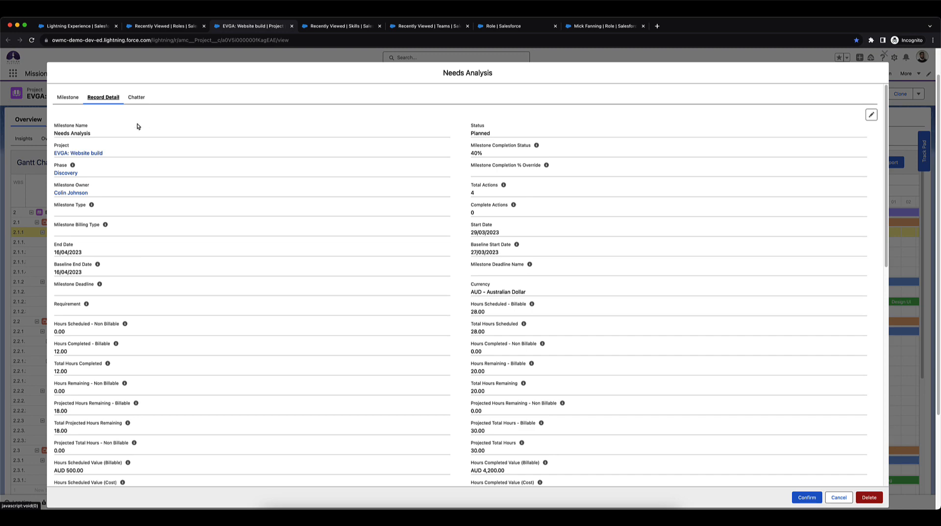
click(135, 98)
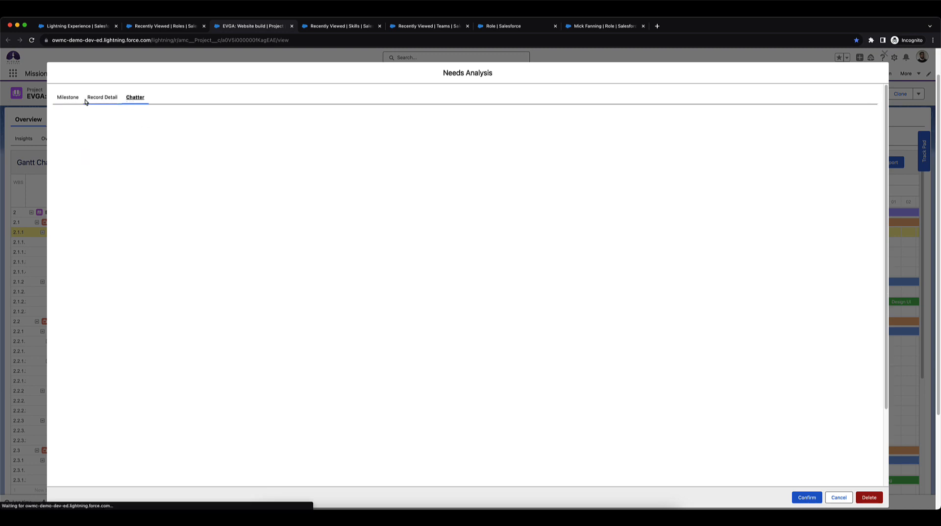
click(91, 98)
click(67, 98)
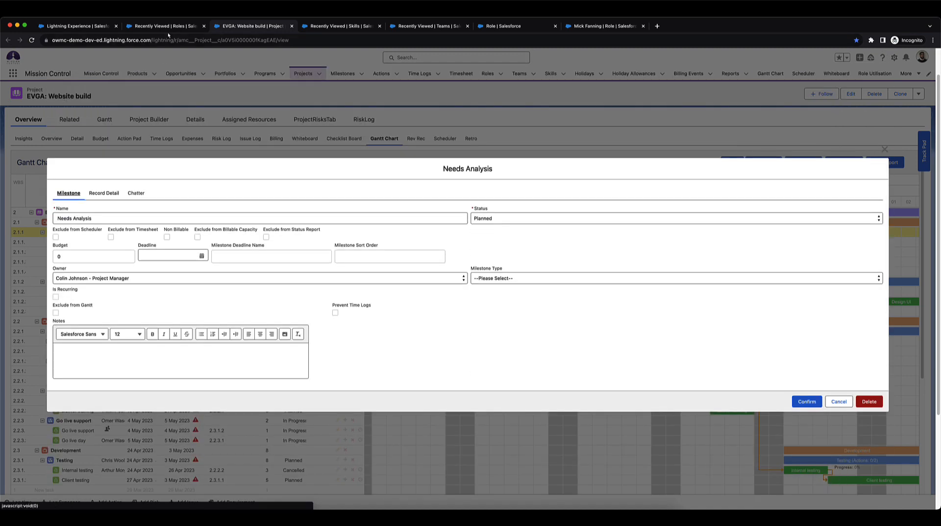
Return to the new role form and view the choices for the Gantt Milestone Default Tab without changing it
click(164, 28)
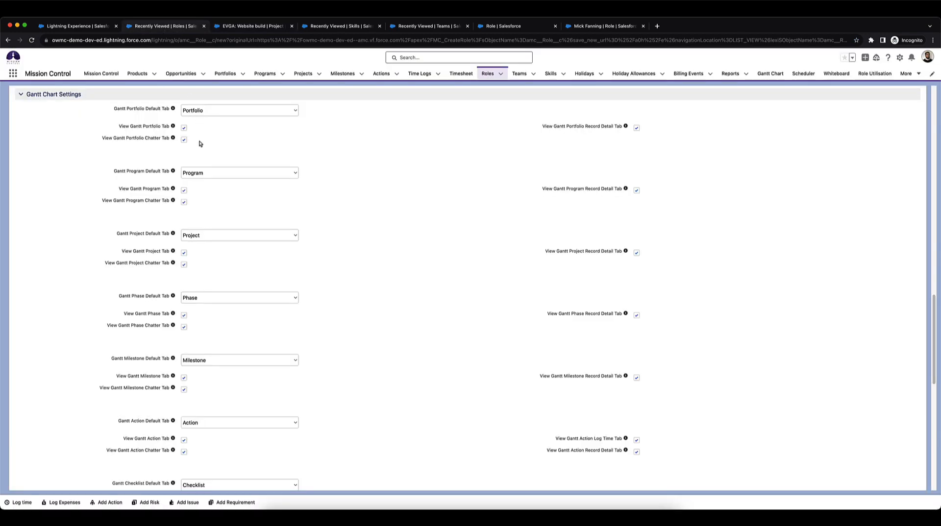
click(206, 361)
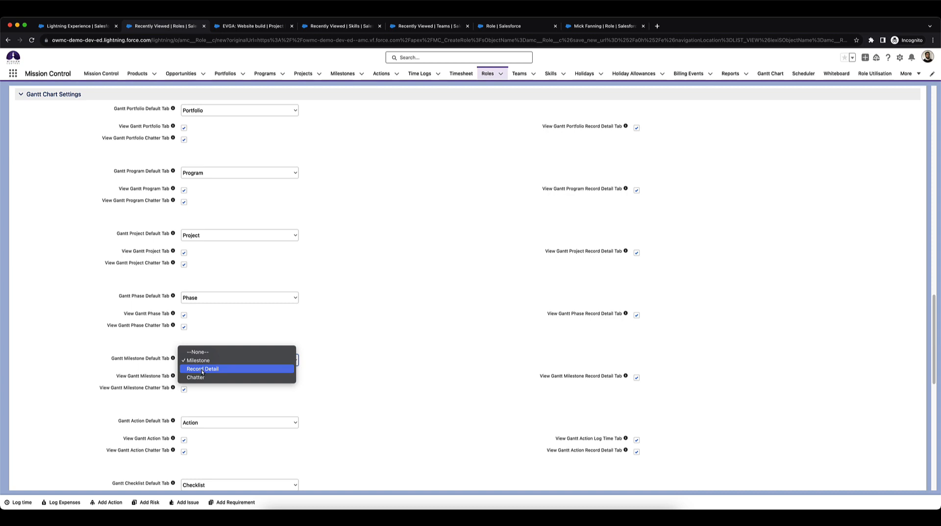
click(244, 427)
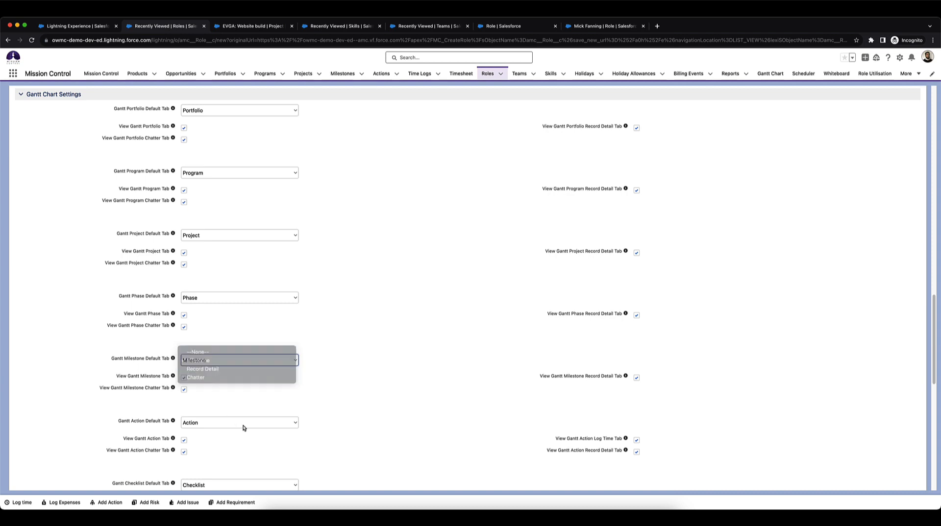
Turn View Gantt Milestone Chatter Tab off for the role and turn it back on
click(184, 390)
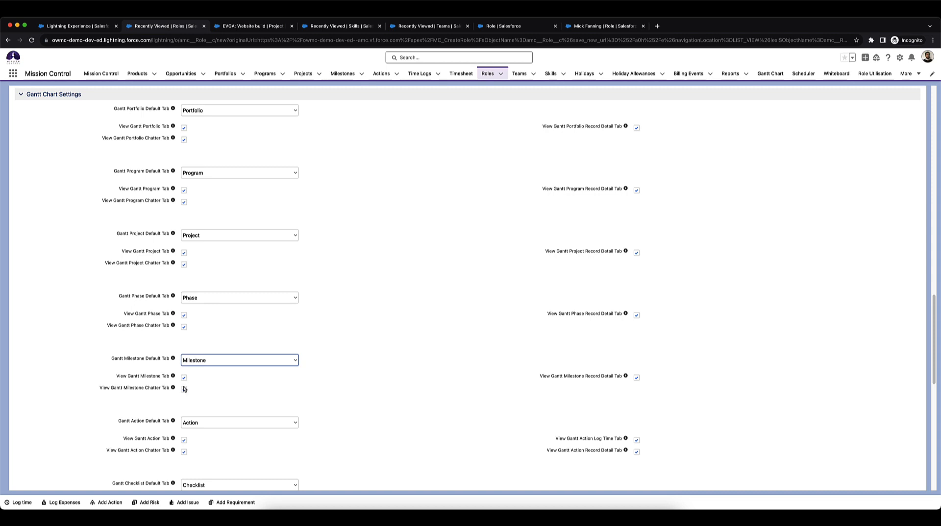
click(184, 390)
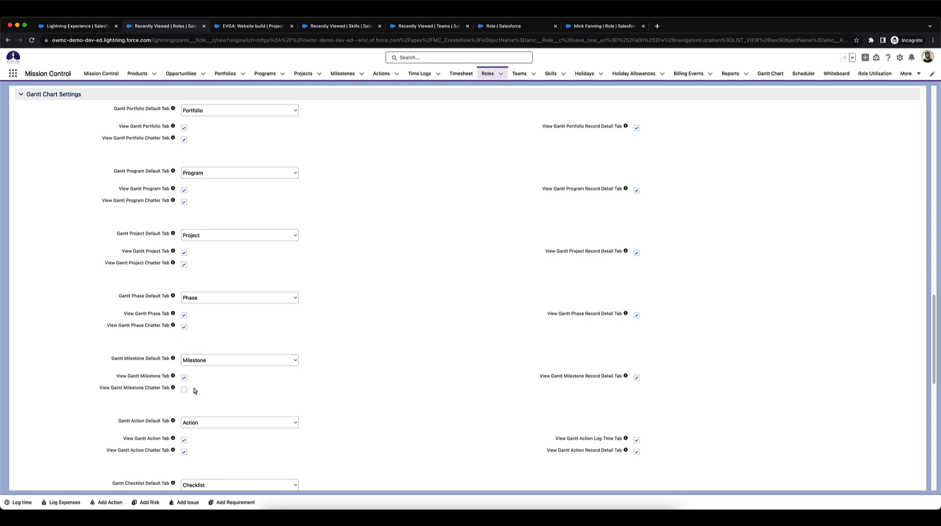
click(184, 390)
Review the remaining Gantt, Notes, Custom Role Data, Team Assignment and Skill Assignment sections of the role form
scroll(248, 393, down, 1)
scroll(268, 342, up, 1)
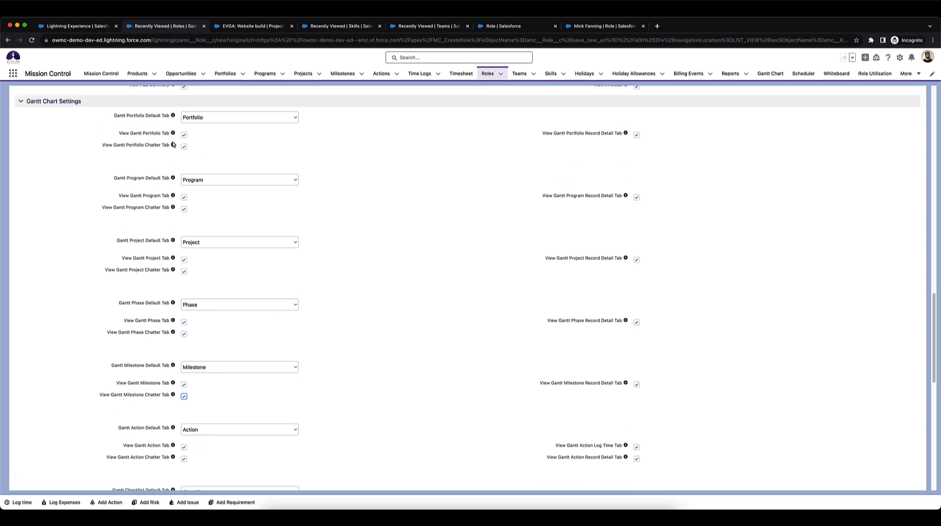
scroll(166, 192, down, 2)
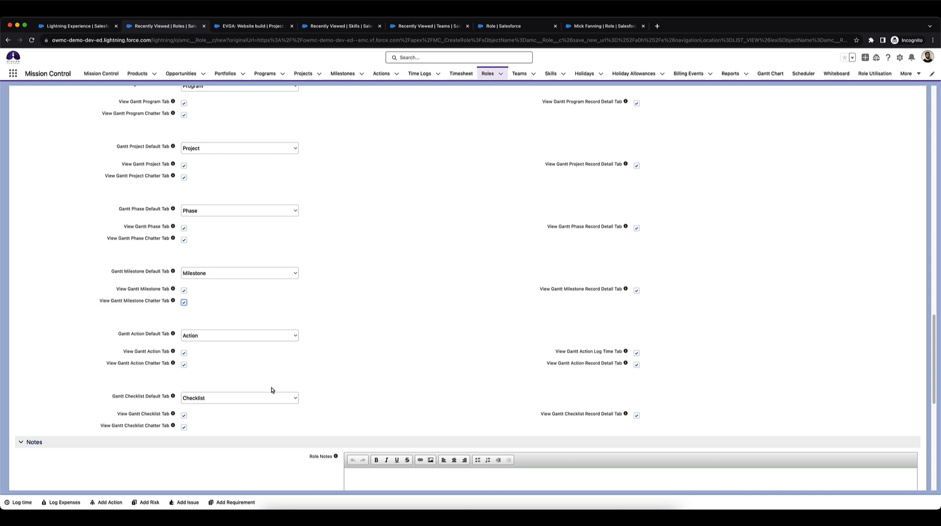
scroll(349, 389, down, 1)
scroll(259, 421, down, 5)
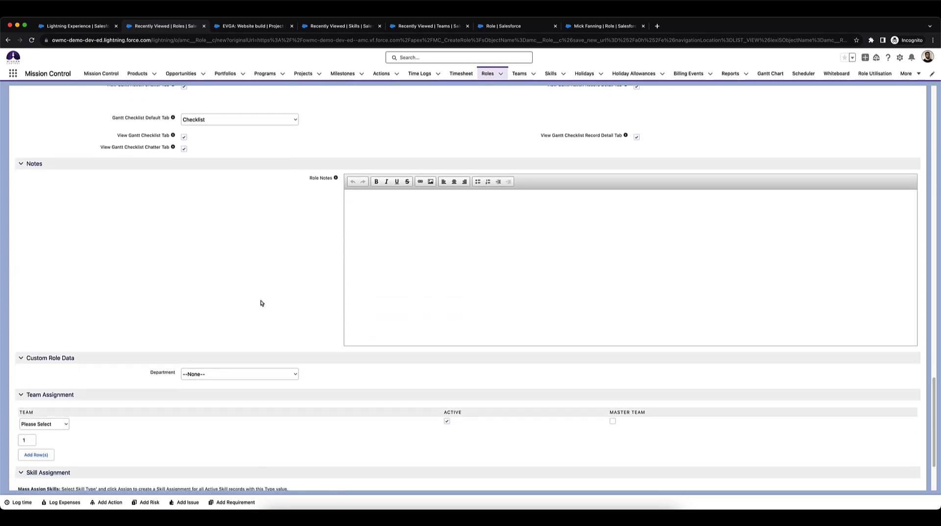
scroll(261, 304, down, 2)
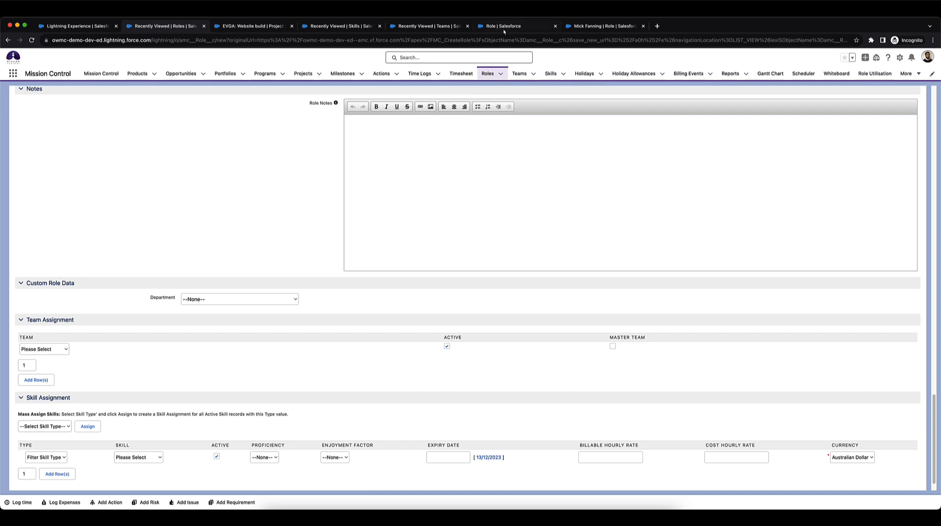
Examine the Custom Fields field set of the Role object in Setup and return to the new role form
drag(502, 26, 237, 27)
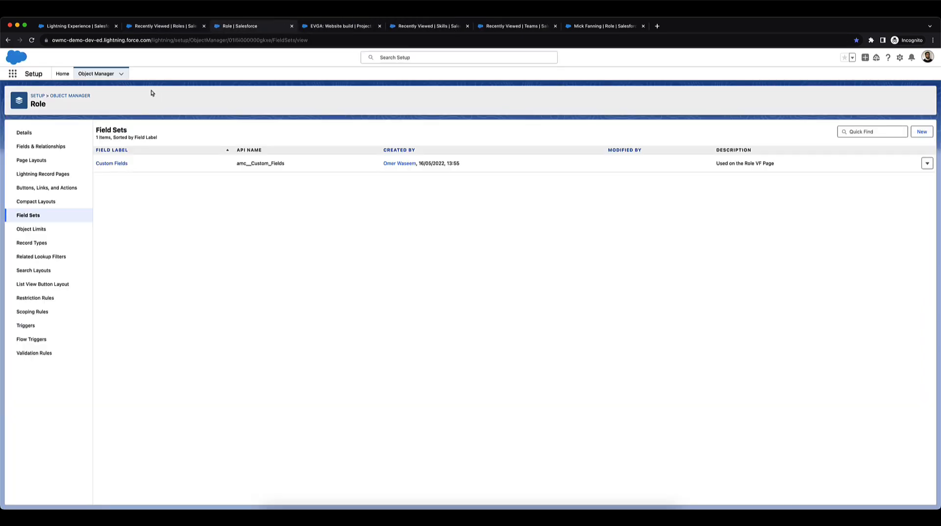
click(113, 164)
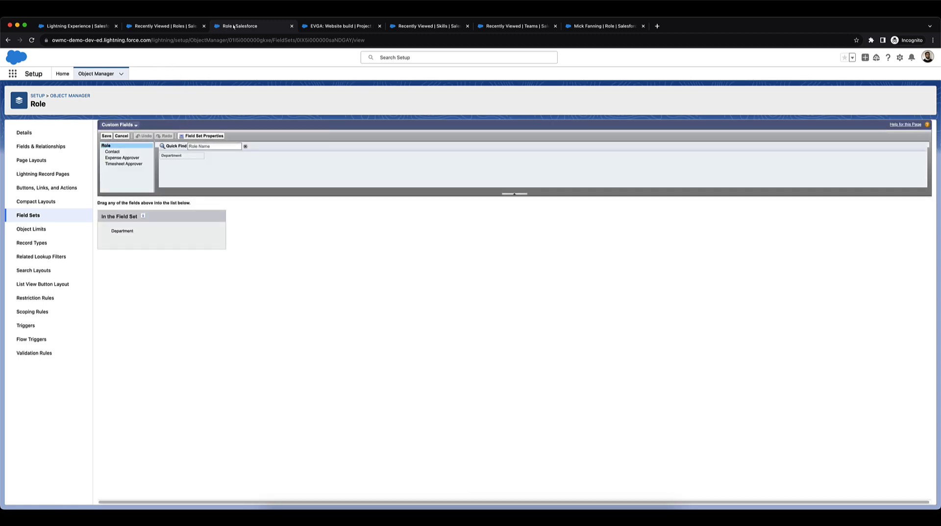
click(176, 27)
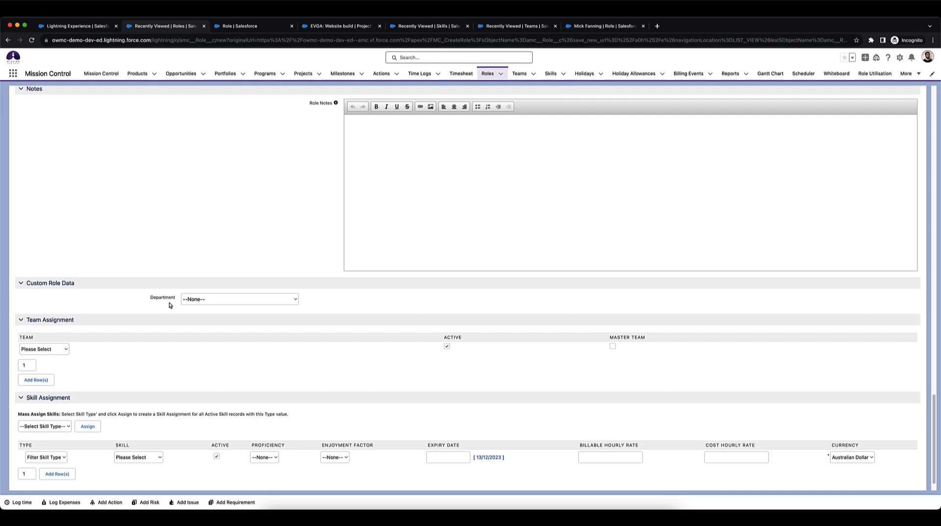
Assign the role to the Project Managers team
scroll(170, 306, down, 1)
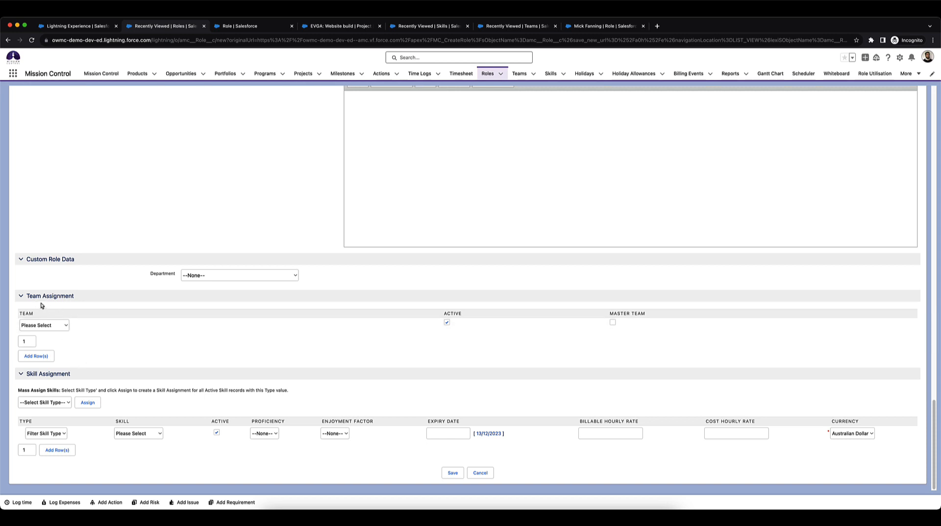
click(64, 325)
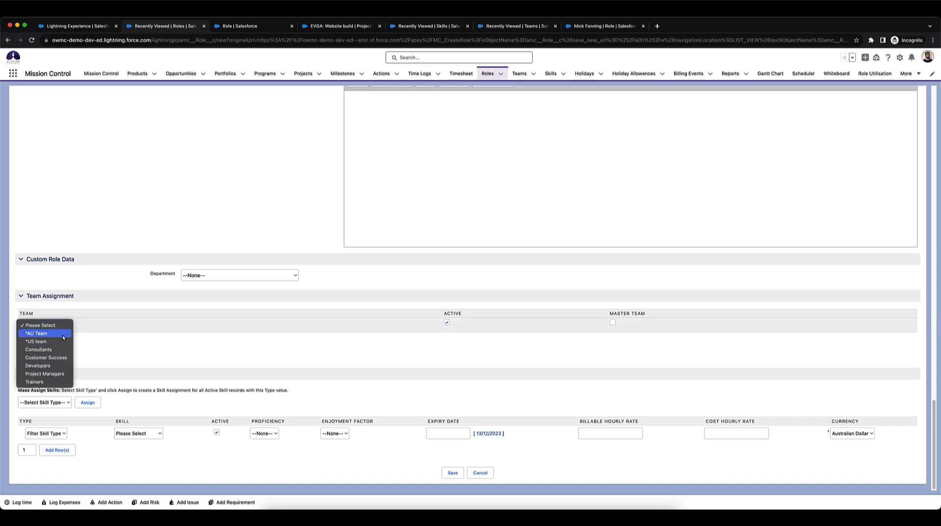
click(56, 375)
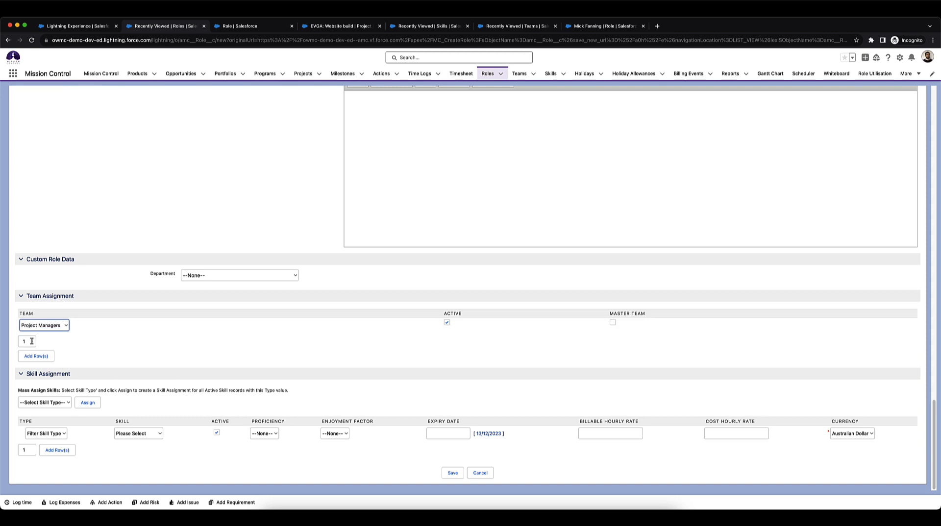
Add one extra team assignment row, followed by two more rows in a single addition
click(33, 357)
key(BackSpace)
text(2)
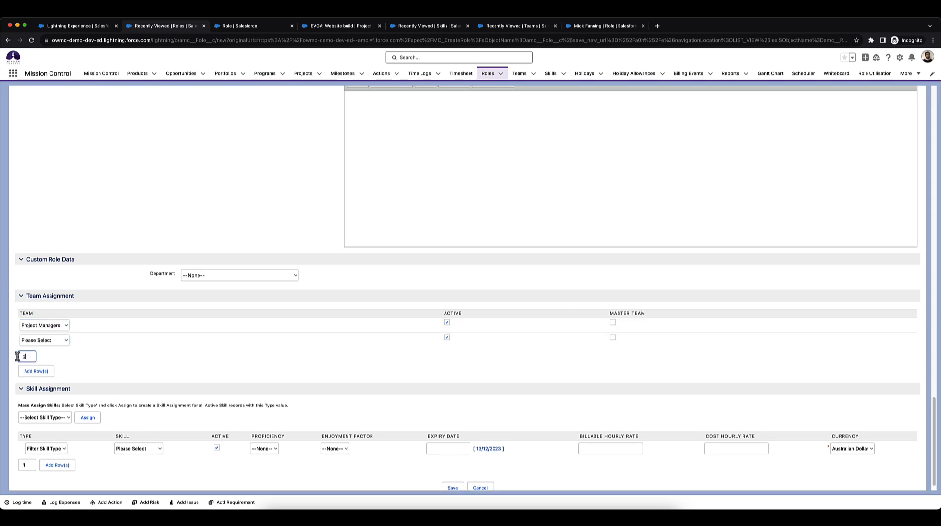
click(30, 371)
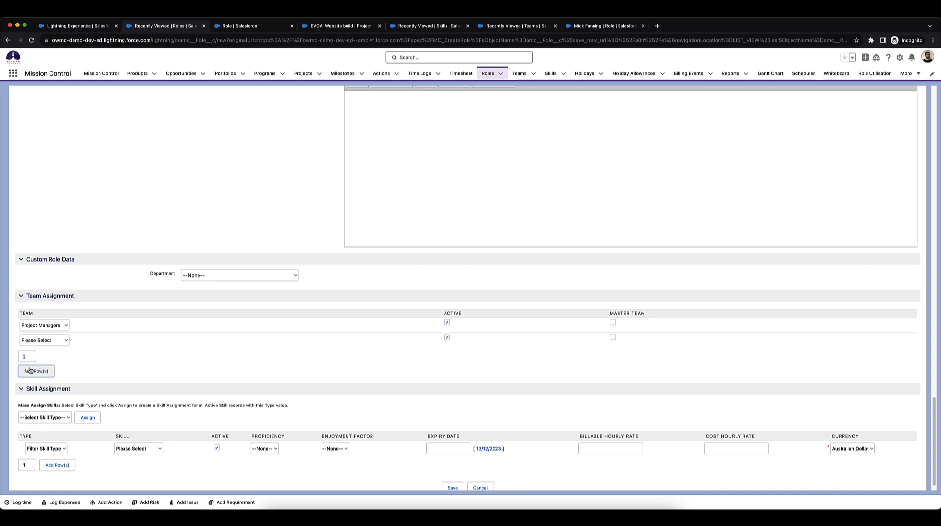
Set the added team rows to *AU Team, Consultants and Customer Success, and mark Project Managers as the master team
click(46, 341)
click(49, 350)
click(48, 352)
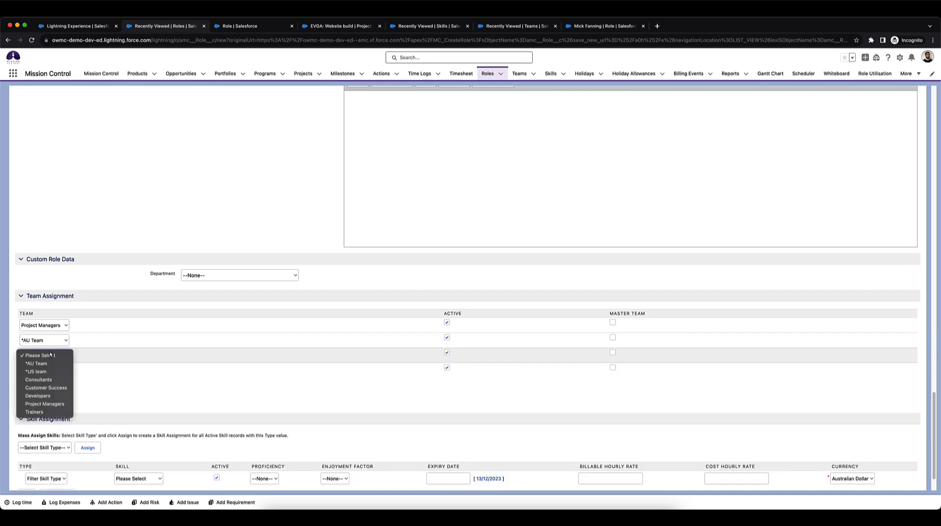
click(42, 380)
click(41, 371)
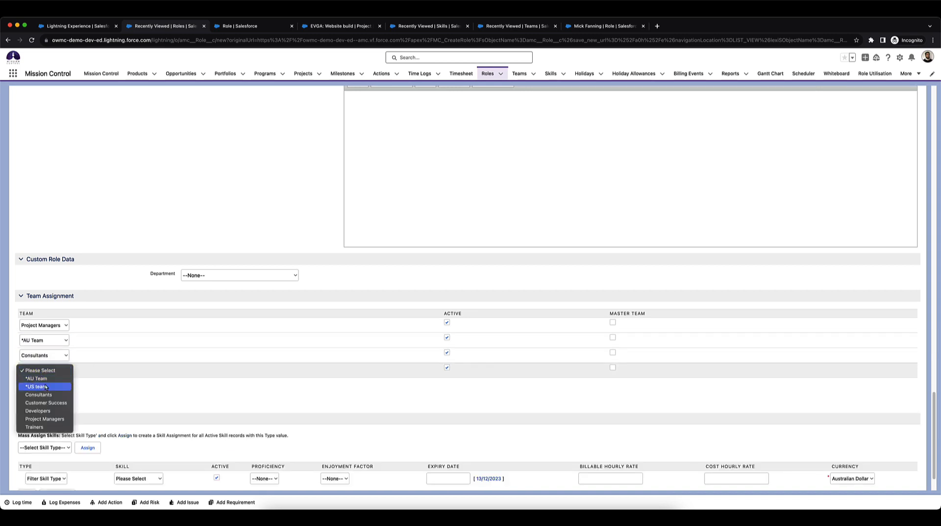
click(47, 401)
click(89, 398)
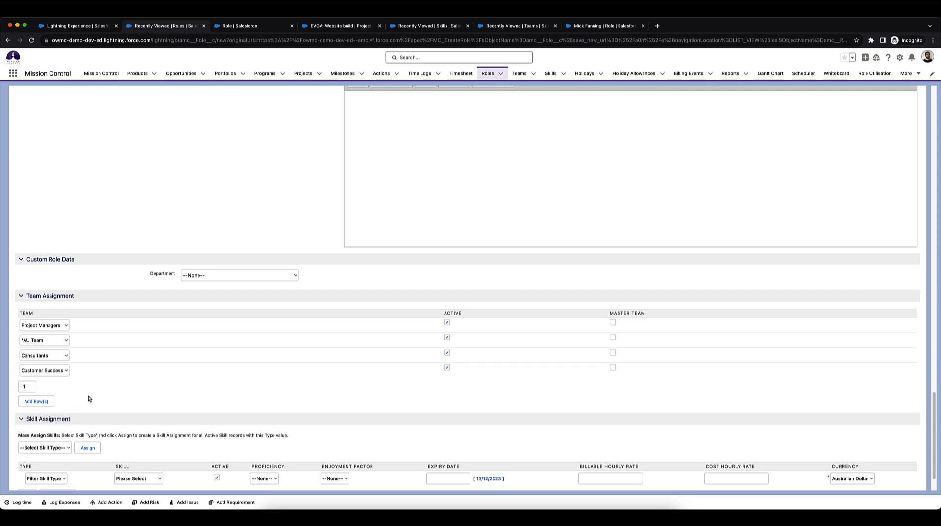
click(613, 323)
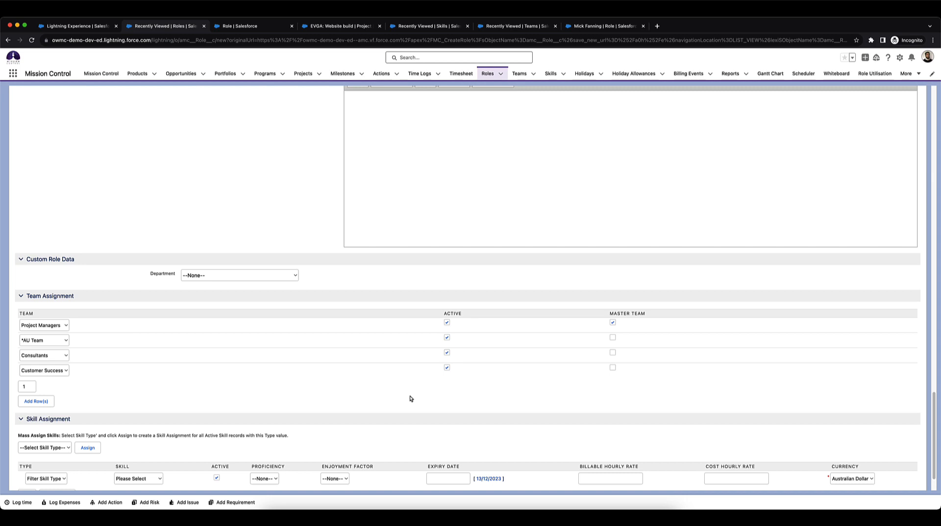
Mass assign all active skills of type Certification to the new role
scroll(411, 399, down, 3)
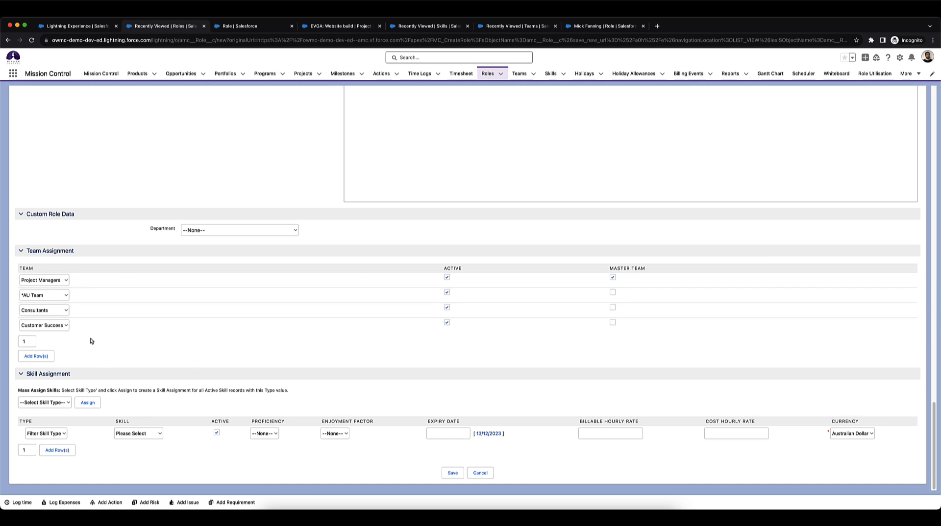
click(51, 404)
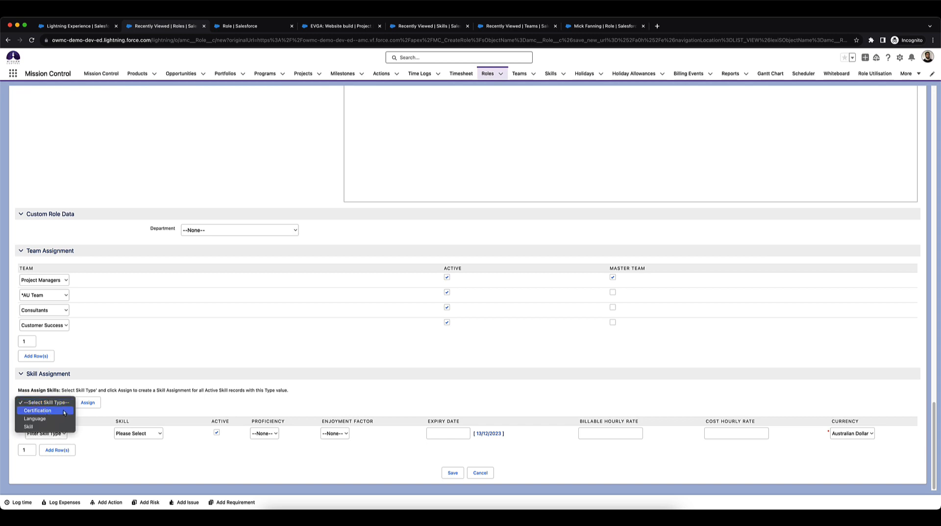
click(65, 412)
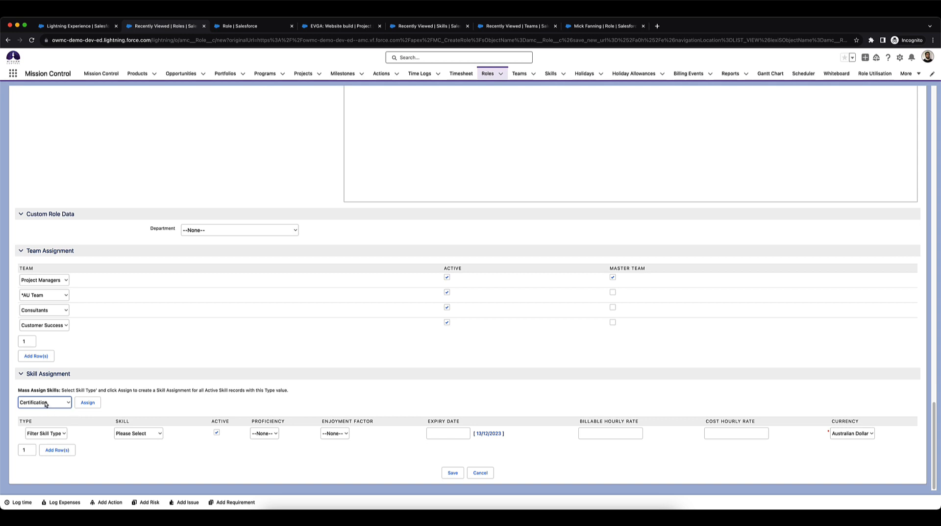
click(86, 404)
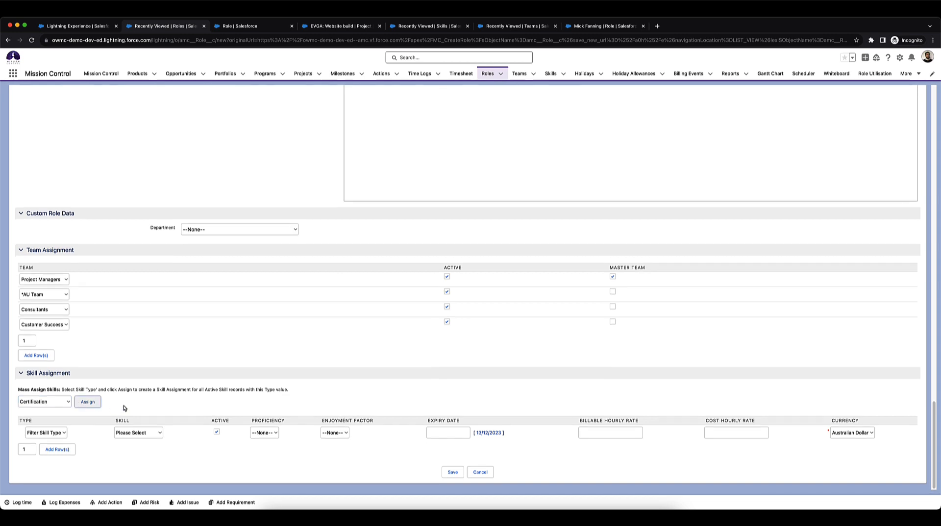
scroll(123, 405, down, 2)
scroll(123, 405, down, 1)
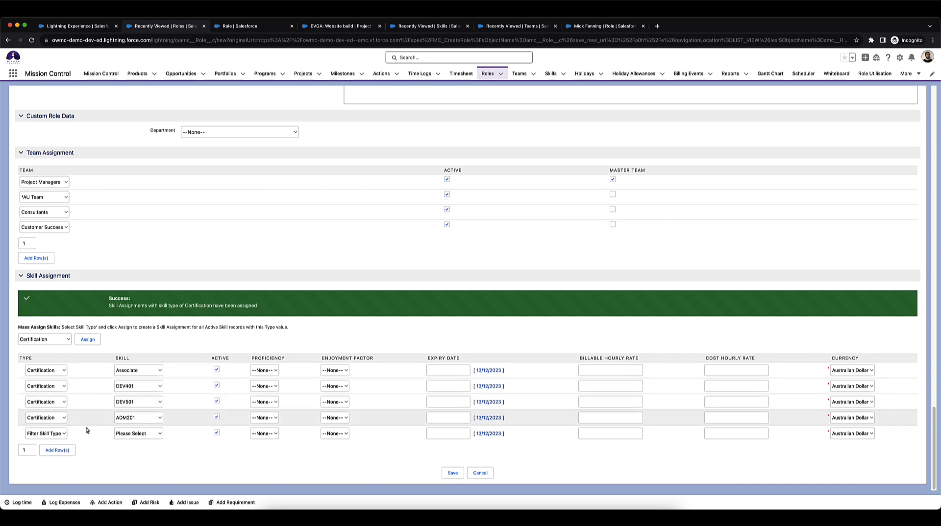
Filter the empty skill assignment row by type Skill and browse its available skills without choosing one
click(54, 434)
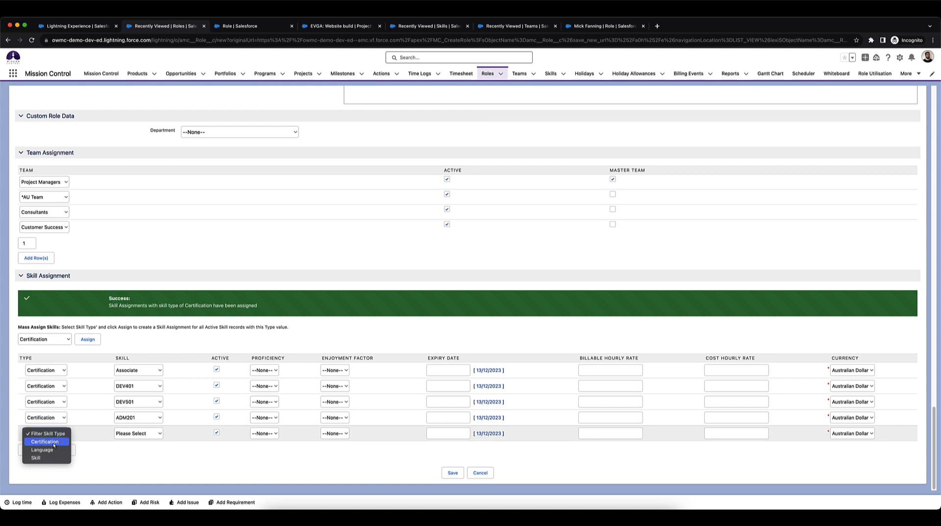
click(36, 457)
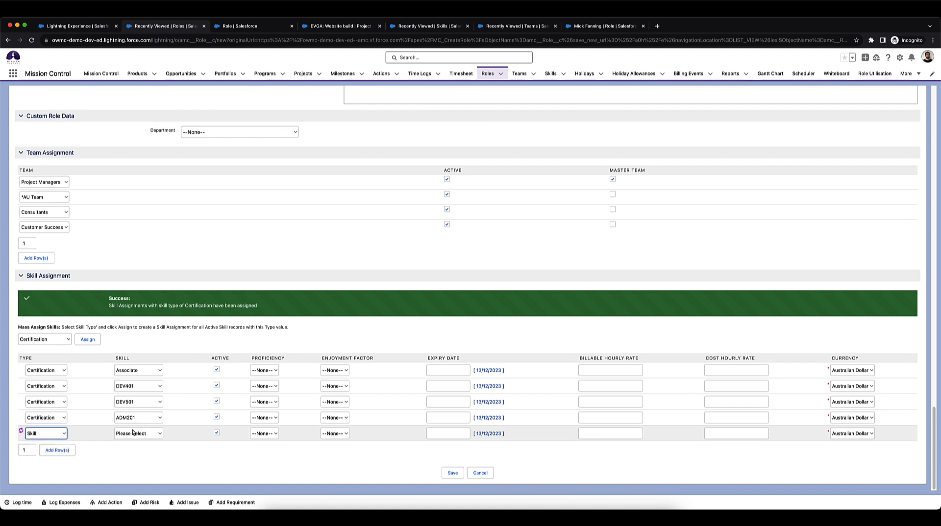
click(133, 434)
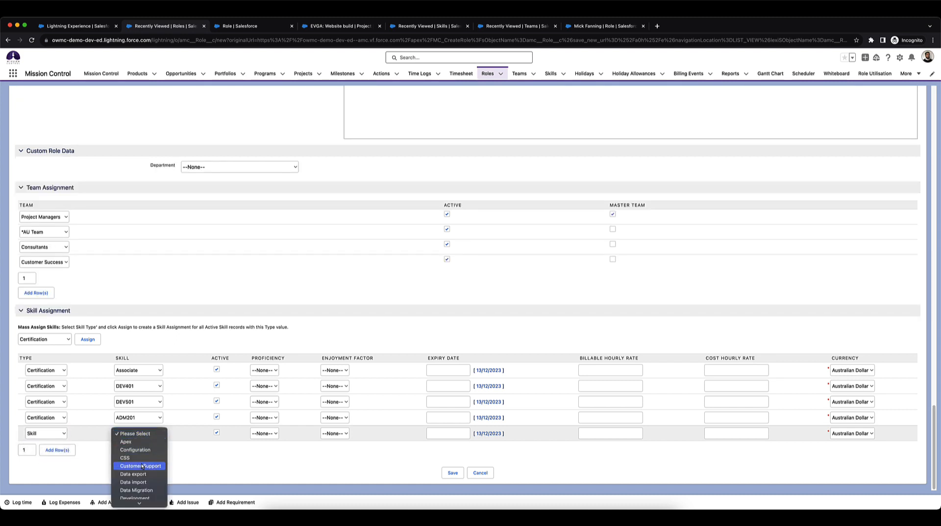
scroll(141, 463, down, 3)
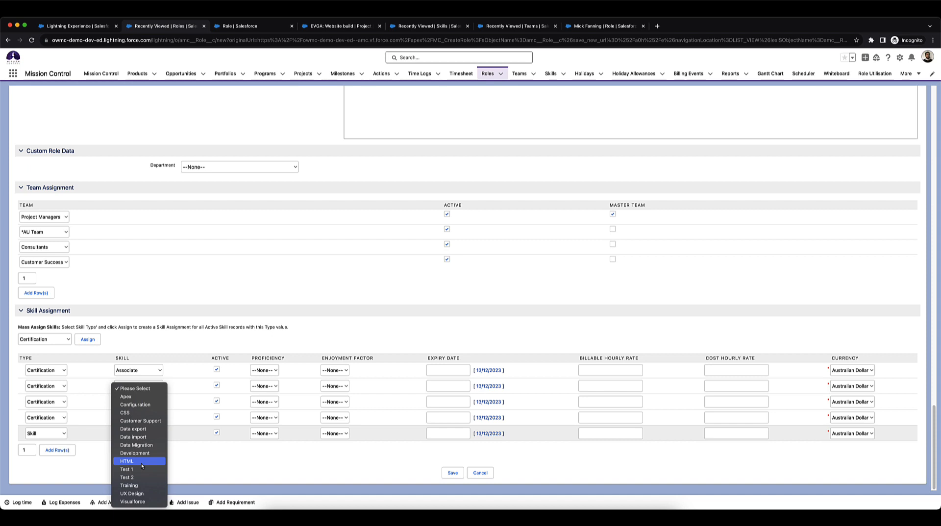
click(193, 458)
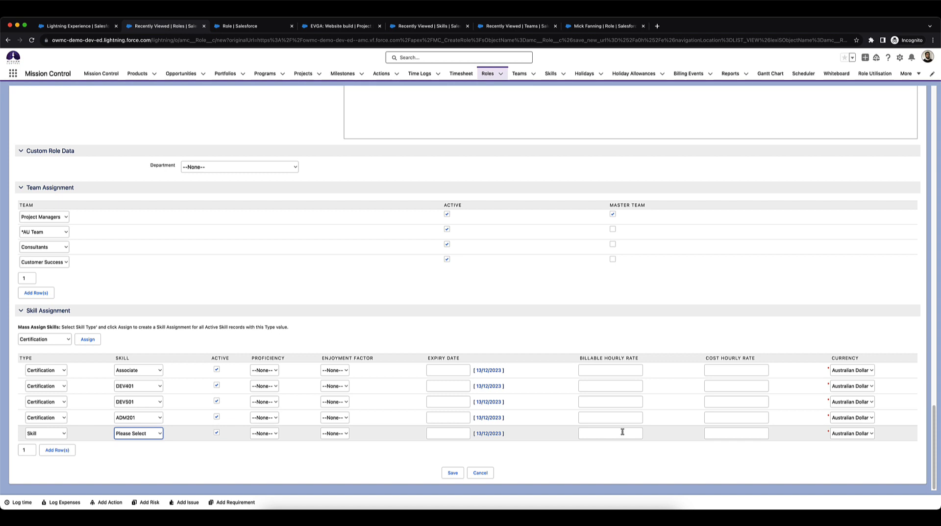
click(308, 468)
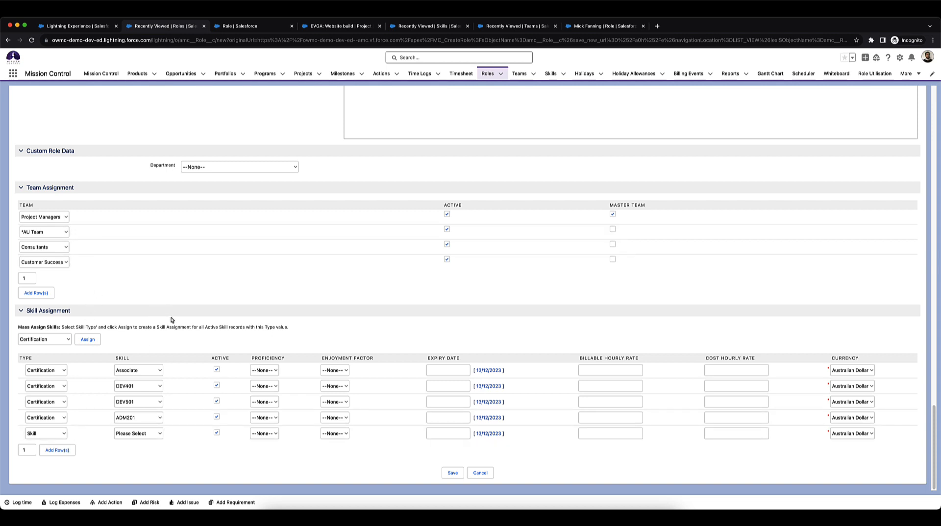
Switch to the existing role record and review its related records, including skill and team assignments
scroll(173, 321, up, 6)
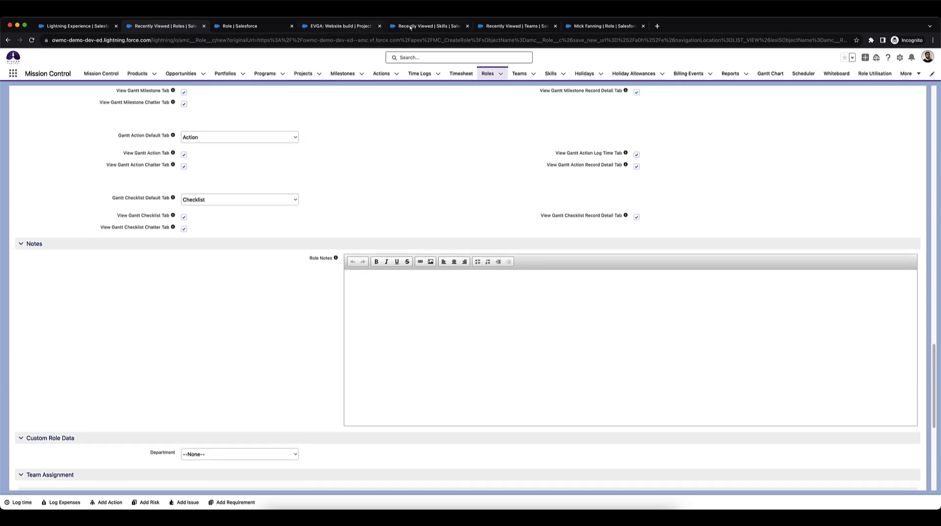
click(598, 27)
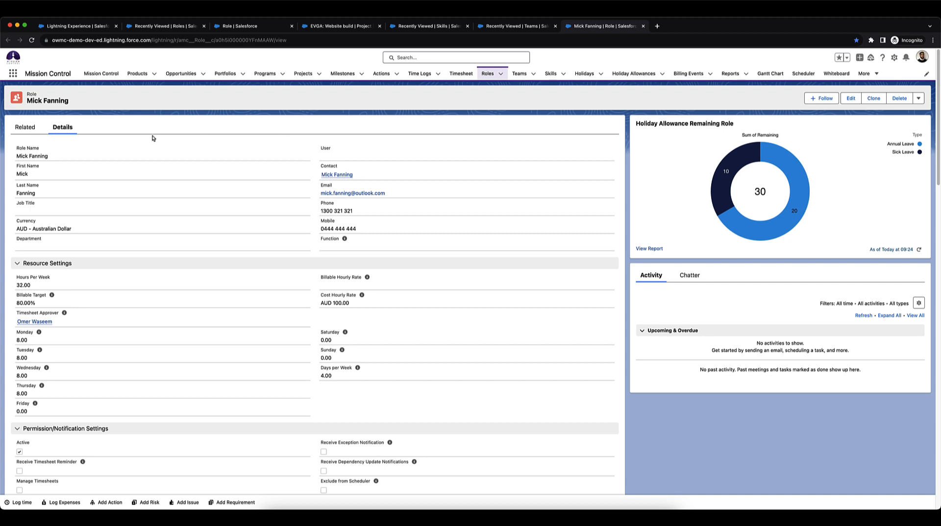
click(30, 128)
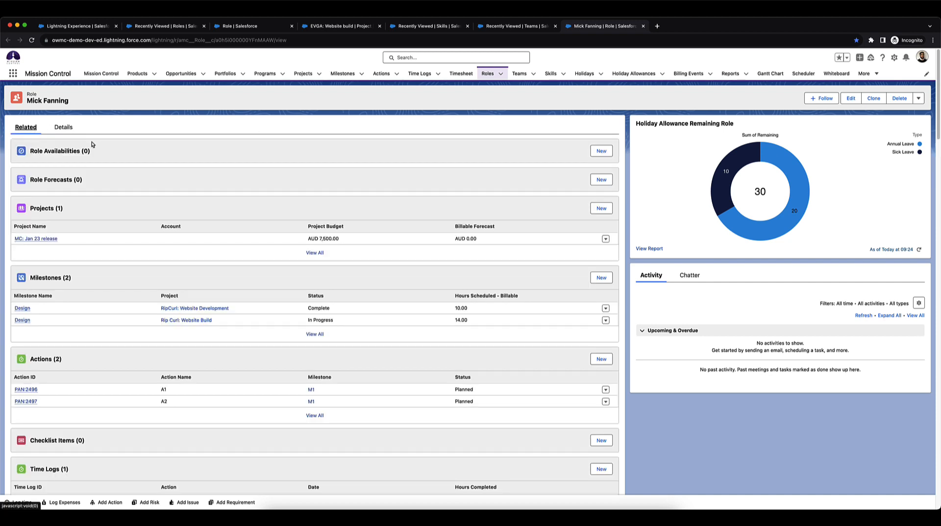
scroll(96, 194, down, 7)
scroll(74, 220, down, 3)
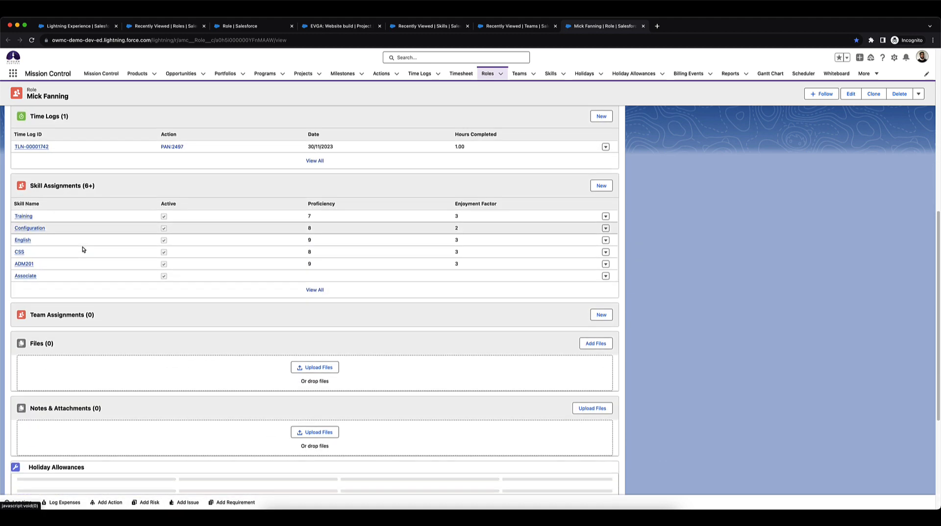
scroll(91, 269, up, 1)
scroll(92, 269, up, 2)
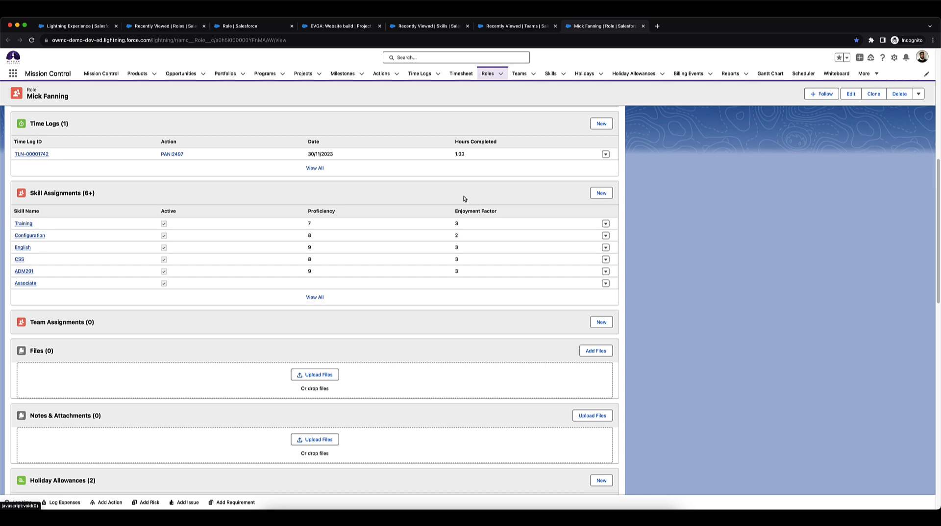
scroll(401, 195, up, 10)
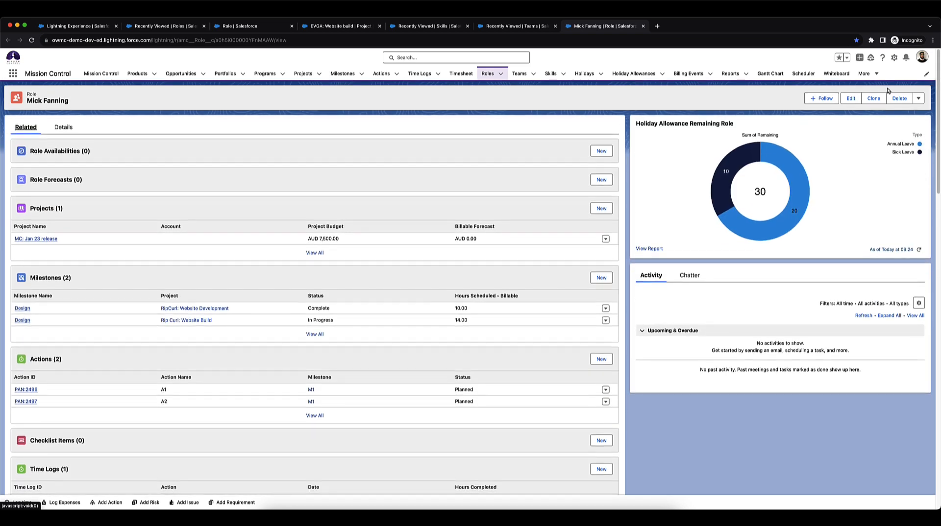
Examine the role's additional actions, including Manage Availability, alongside its weekday hours and role availabilities
click(918, 98)
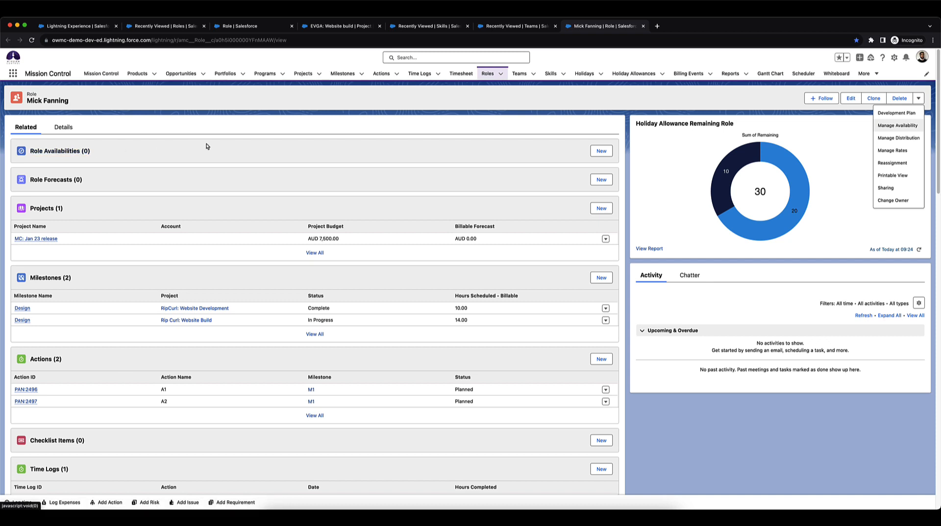
click(55, 127)
scroll(44, 287, down, 2)
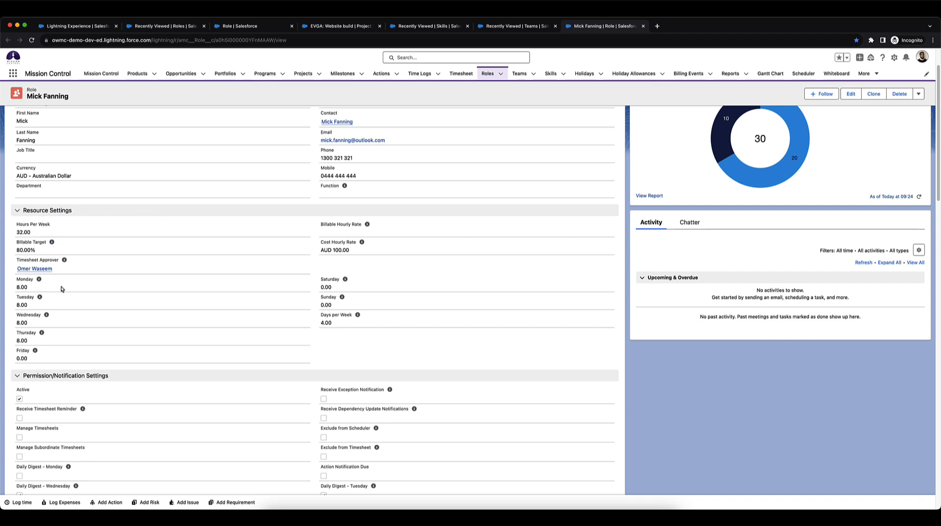
scroll(788, 118, up, 2)
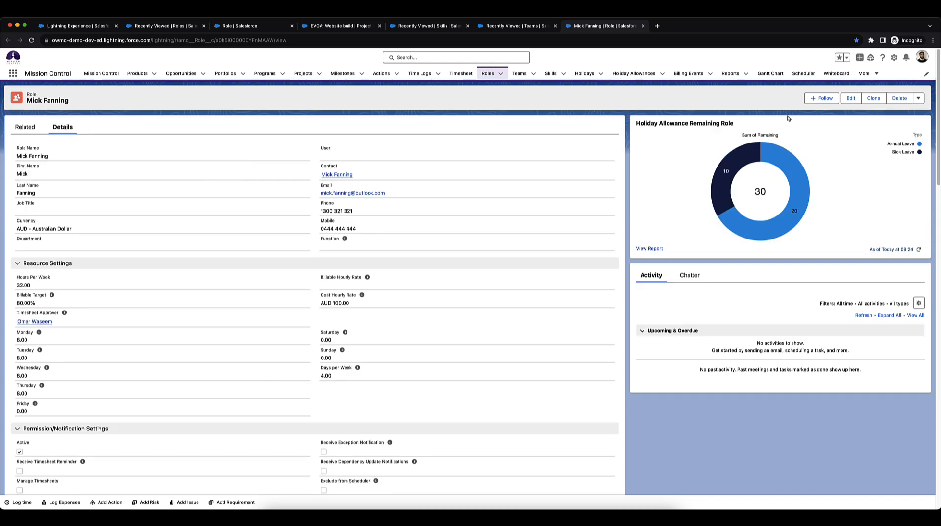
click(918, 99)
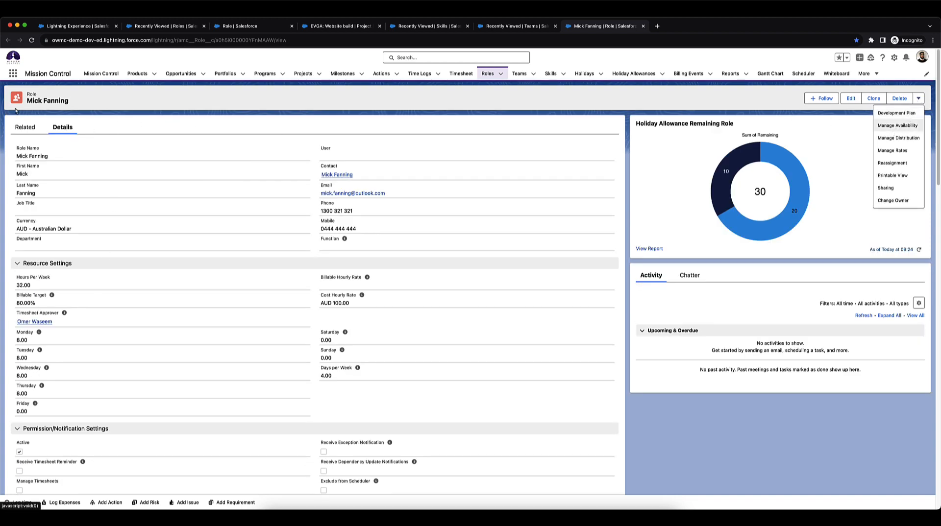
click(24, 127)
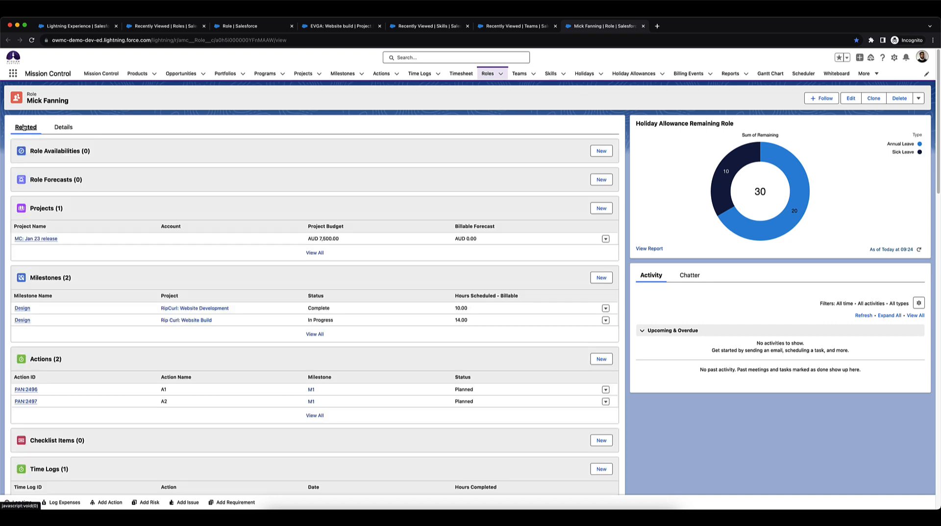
Examine the Manage Rates action, the role's hourly rate fields and the Training skill assignment's rate fields, leaving the assignment unedited
click(918, 99)
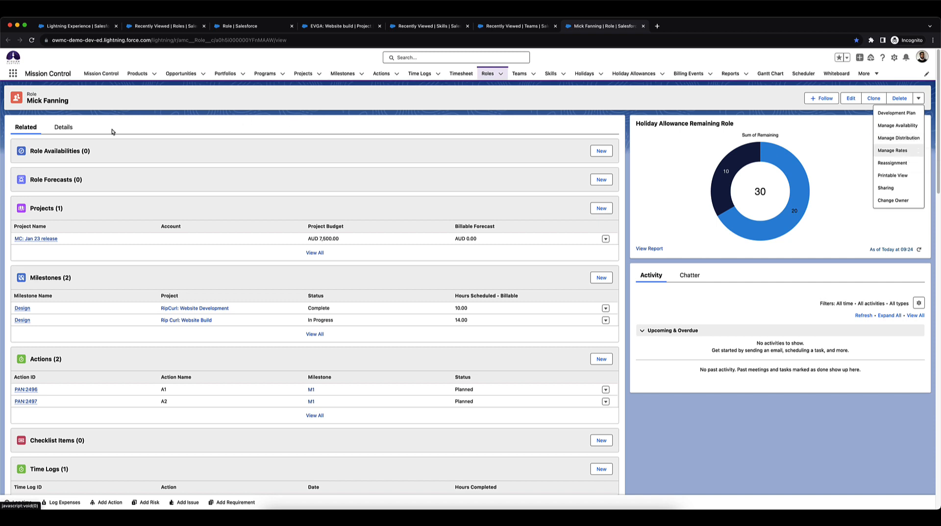
click(63, 127)
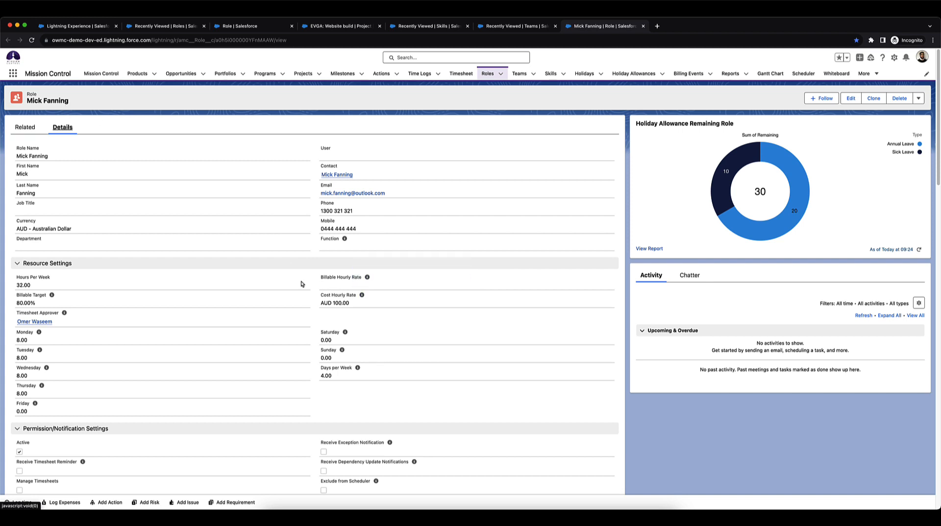
click(25, 127)
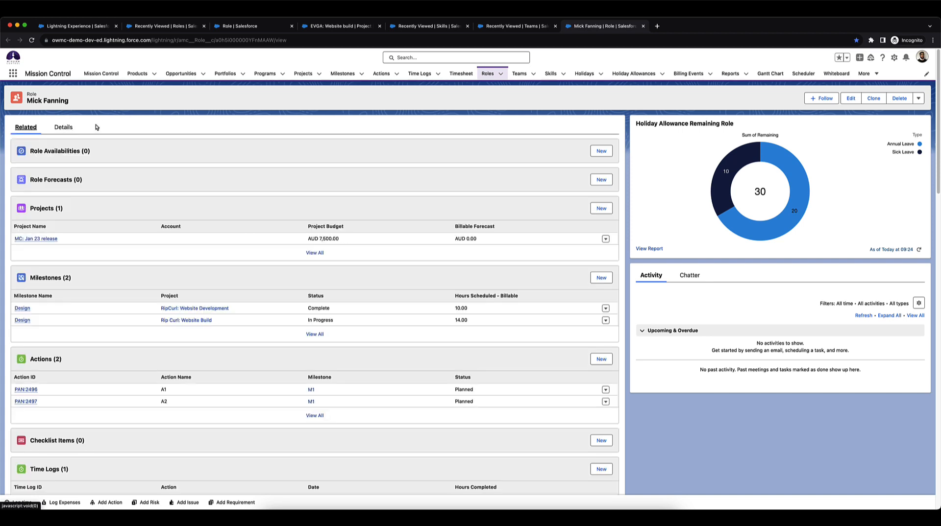
scroll(224, 196, down, 8)
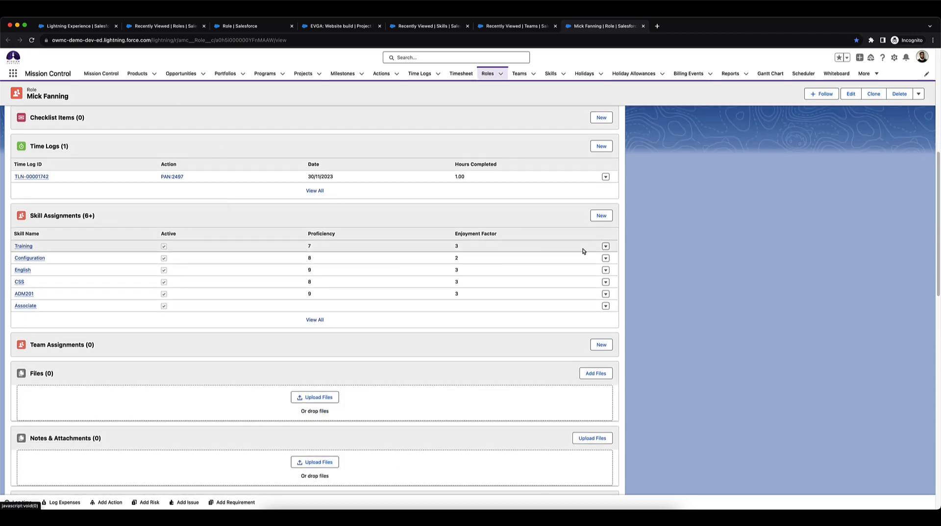
click(605, 246)
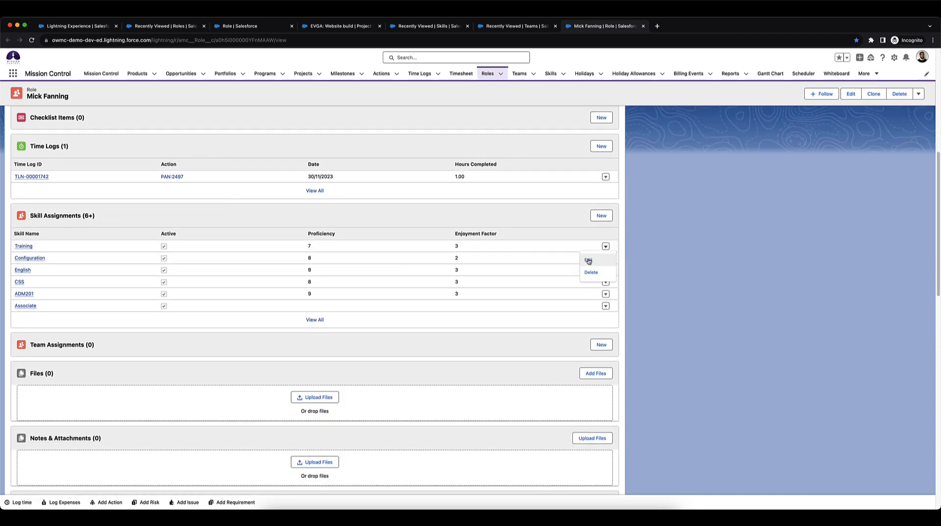
click(589, 261)
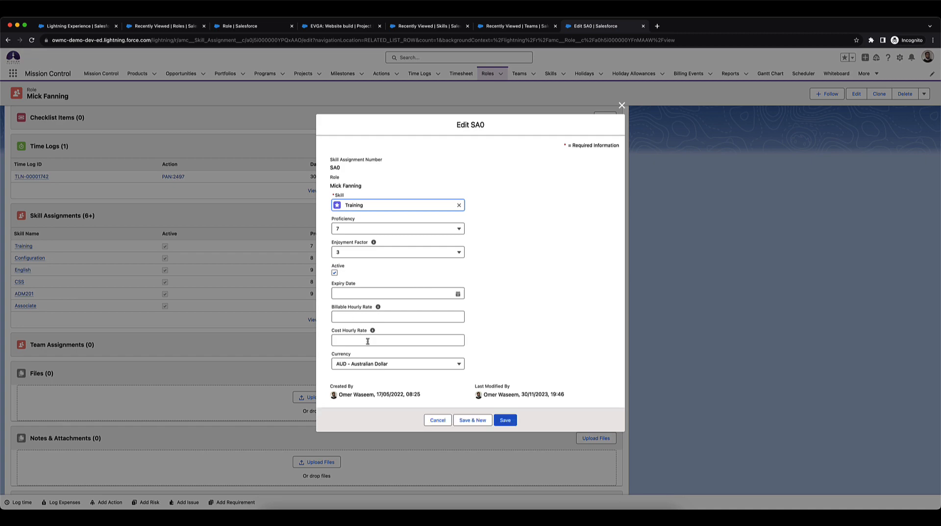
click(436, 420)
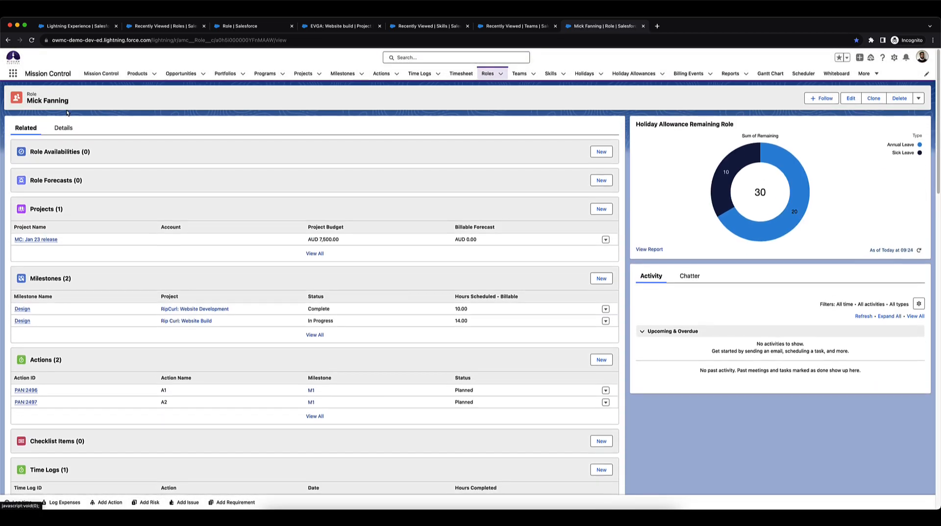
Return to the role's details and review its remaining additional actions, including Reassignment
click(63, 127)
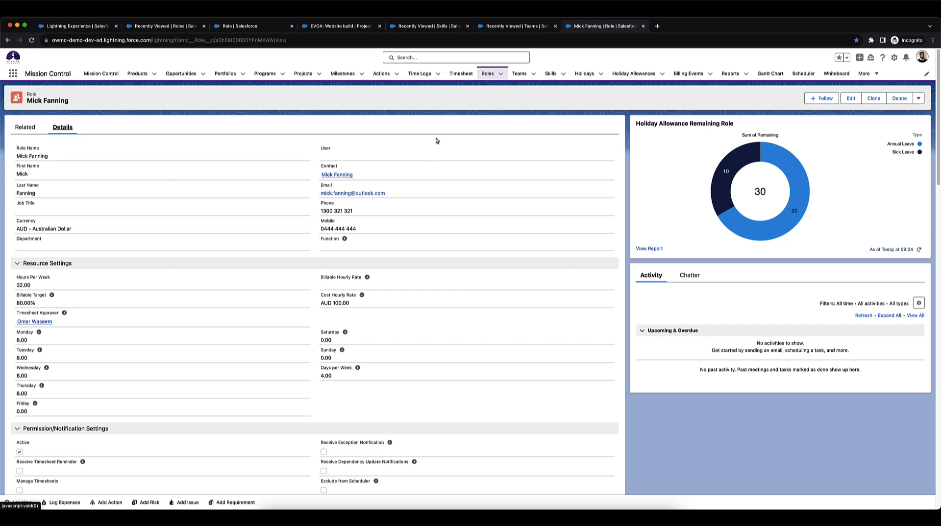
click(918, 100)
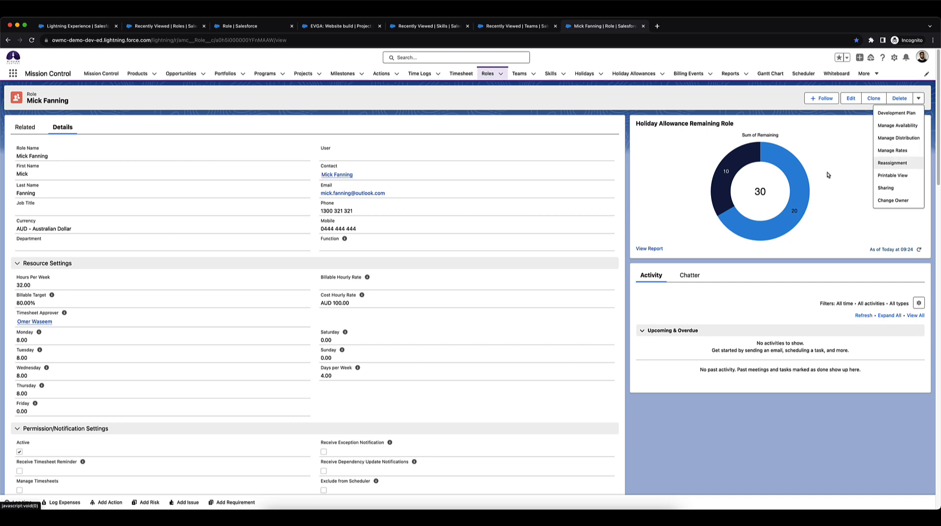
click(629, 202)
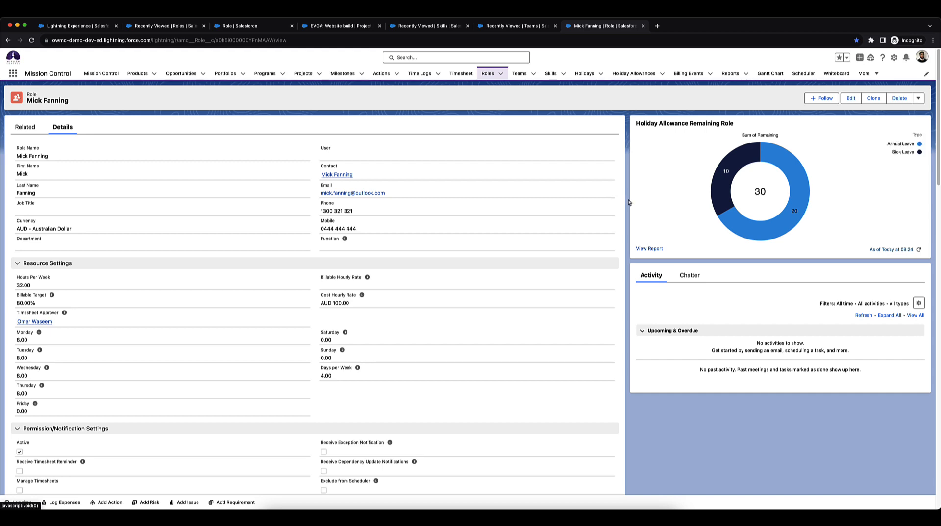